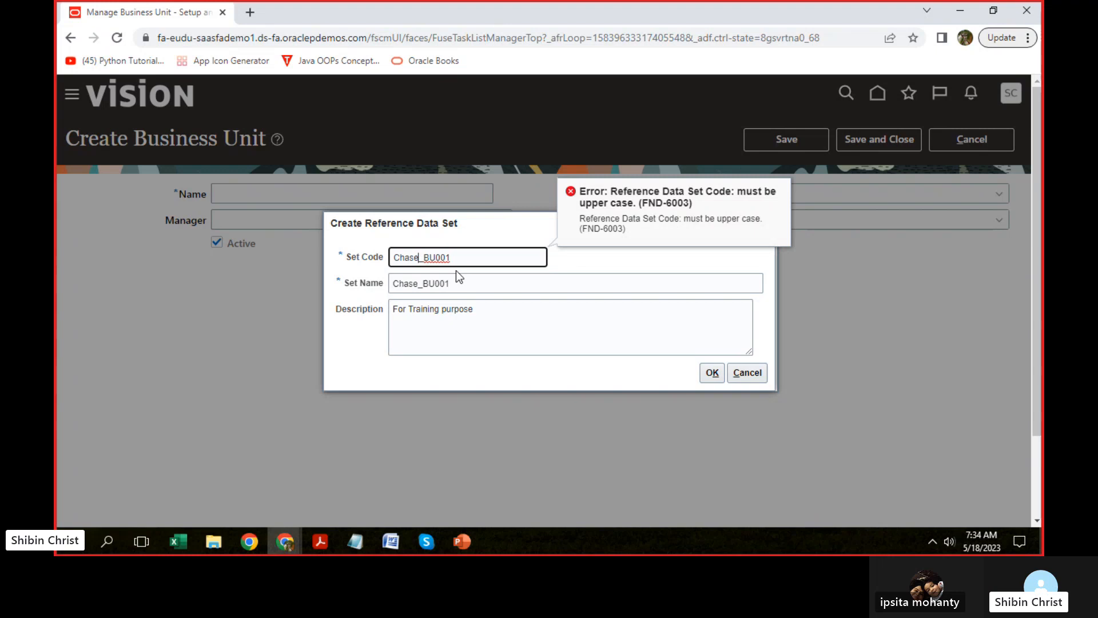
# Correct the reference data set code to uppercase CHASE_BU001 and create the set.
pyautogui.press('BackSpace')
pyautogui.press('BackSpace')
pyautogui.press('BackSpace')
pyautogui.press('BackSpace')
pyautogui.write('HASE')
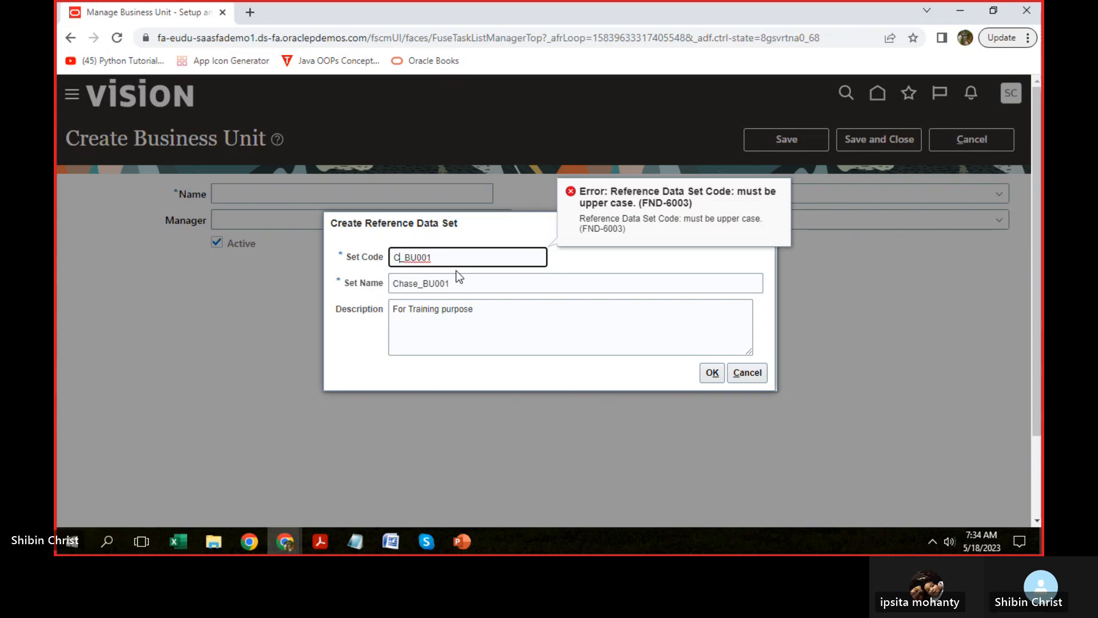
pyautogui.click(711, 373)
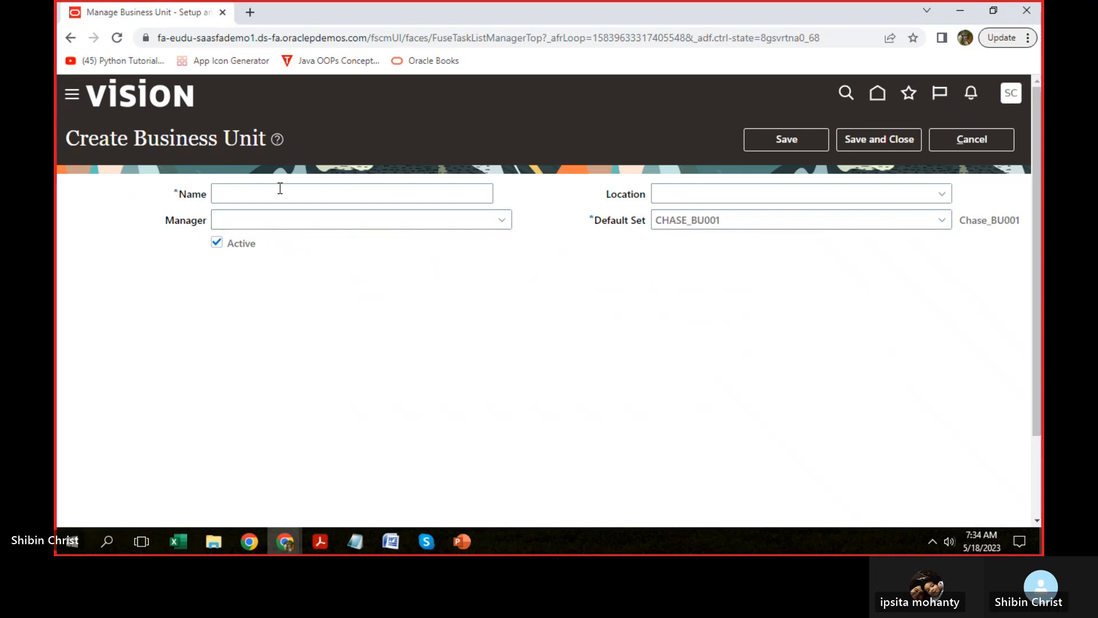
pyautogui.click(936, 195)
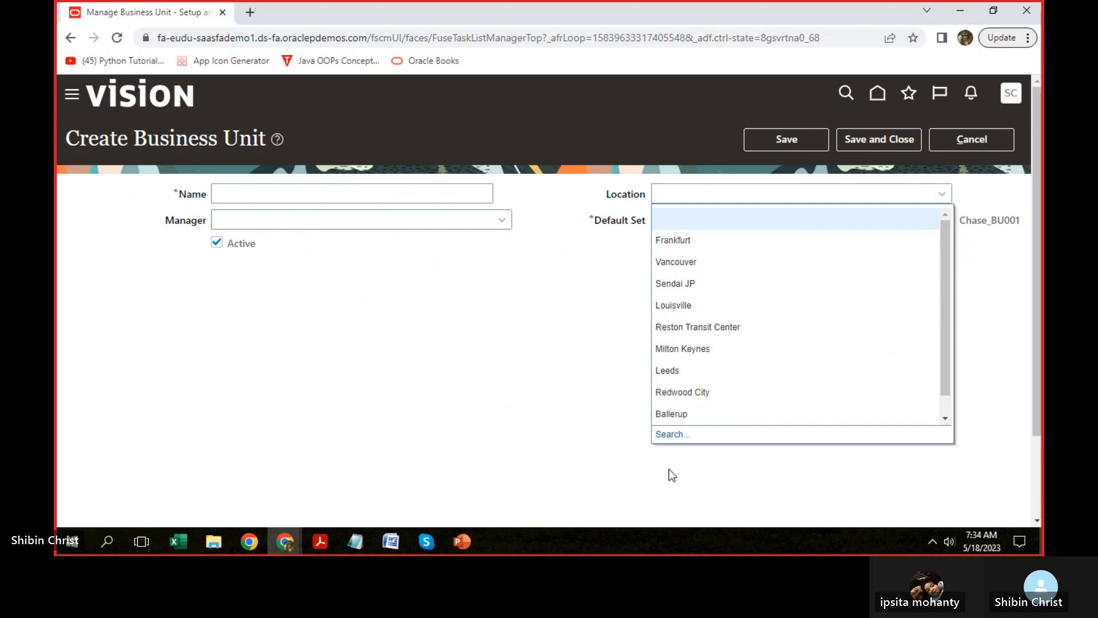
pyautogui.click(664, 194)
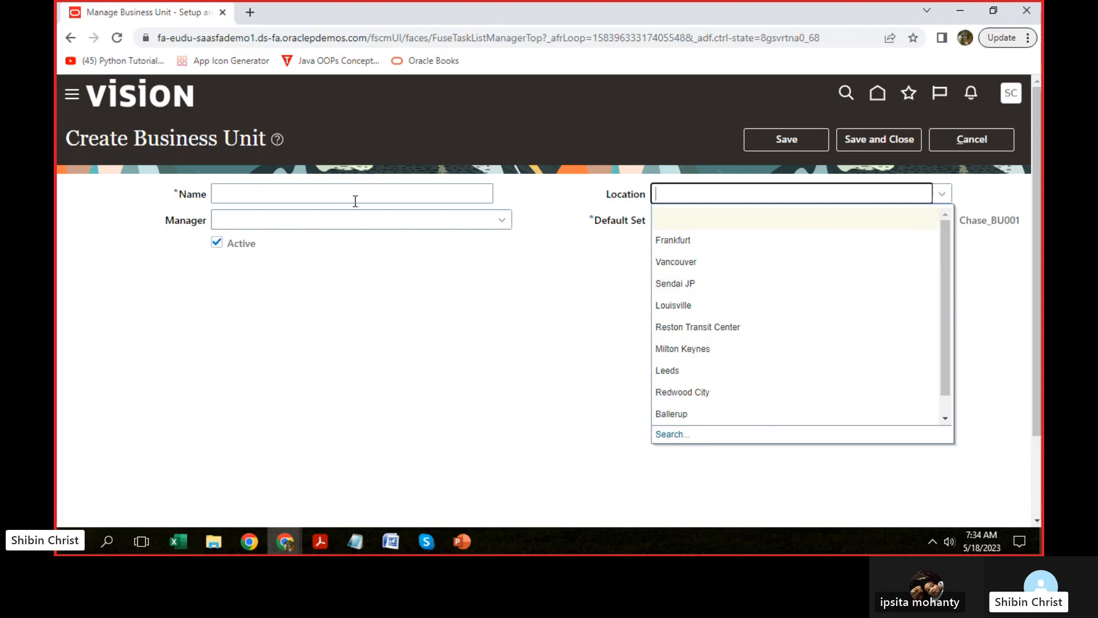
pyautogui.click(592, 279)
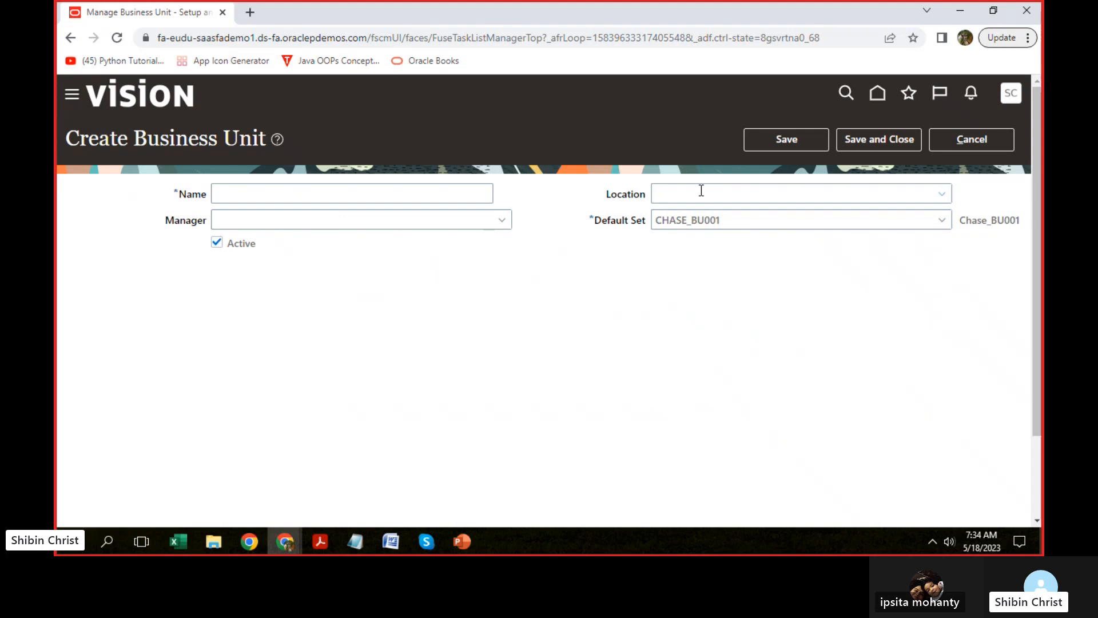
# Name the business unit Chase New York City, then save and close it.
pyautogui.click(410, 192)
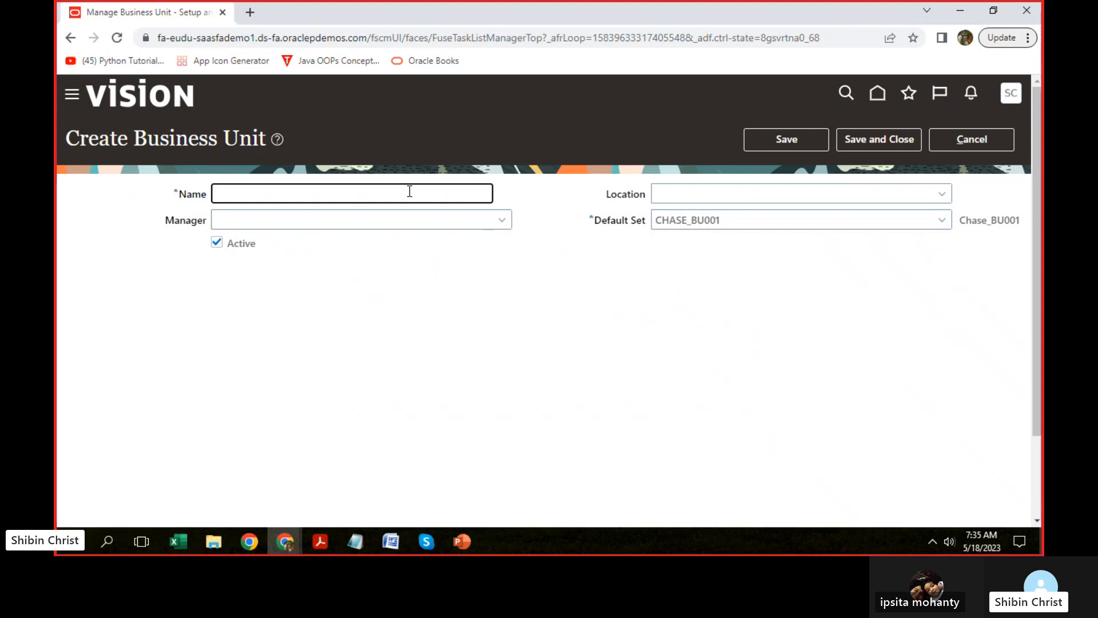
pyautogui.write('New')
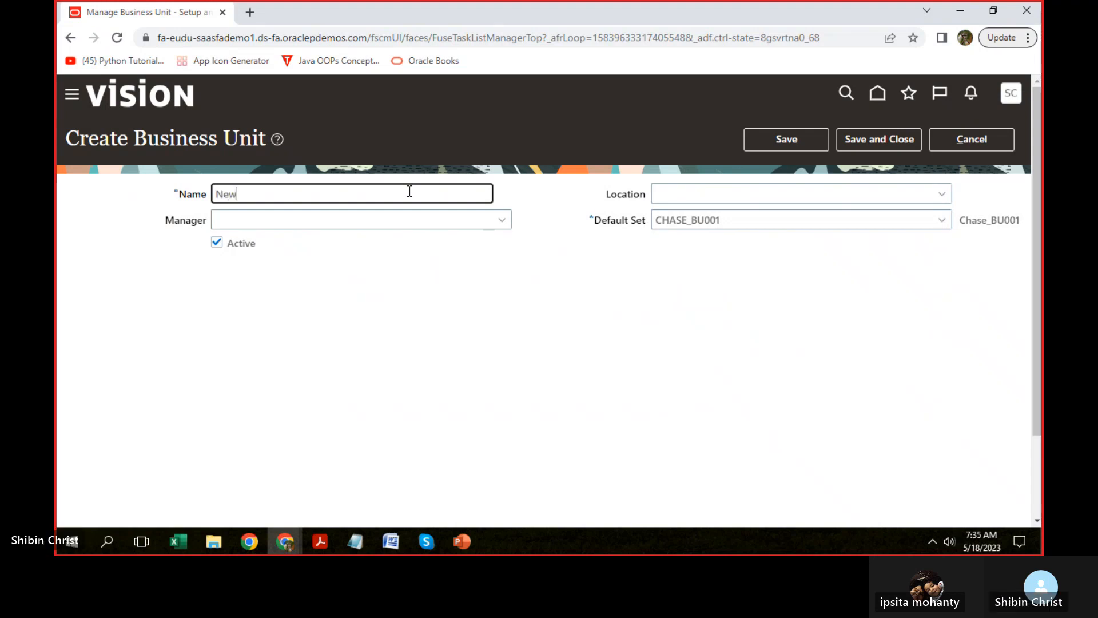
pyautogui.press('BackSpace')
pyautogui.press('BackSpace')
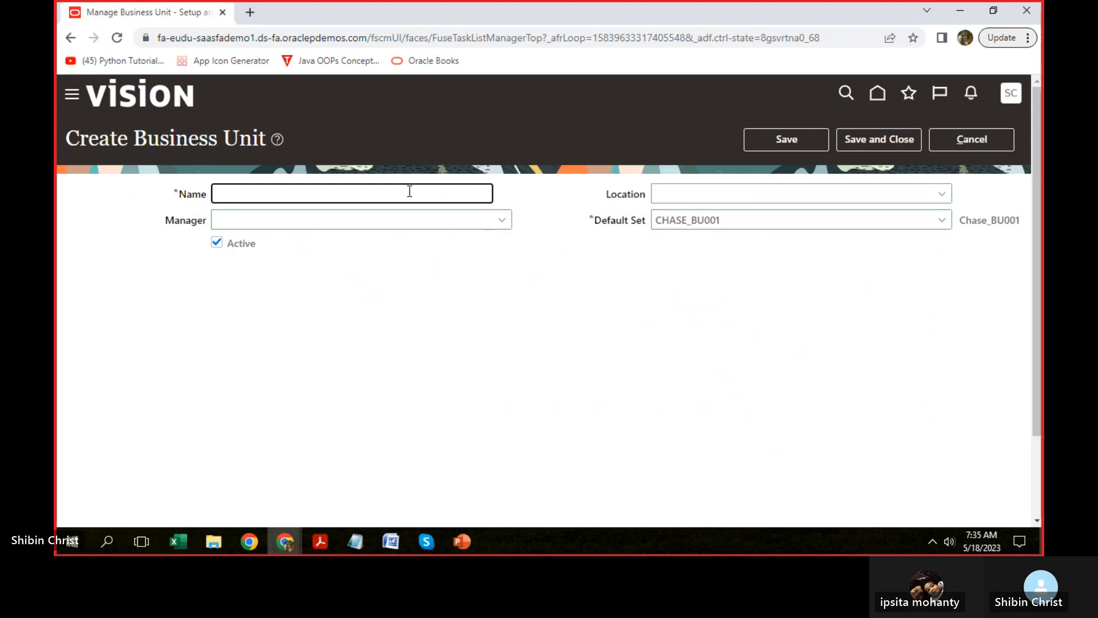
pyautogui.write('Chase')
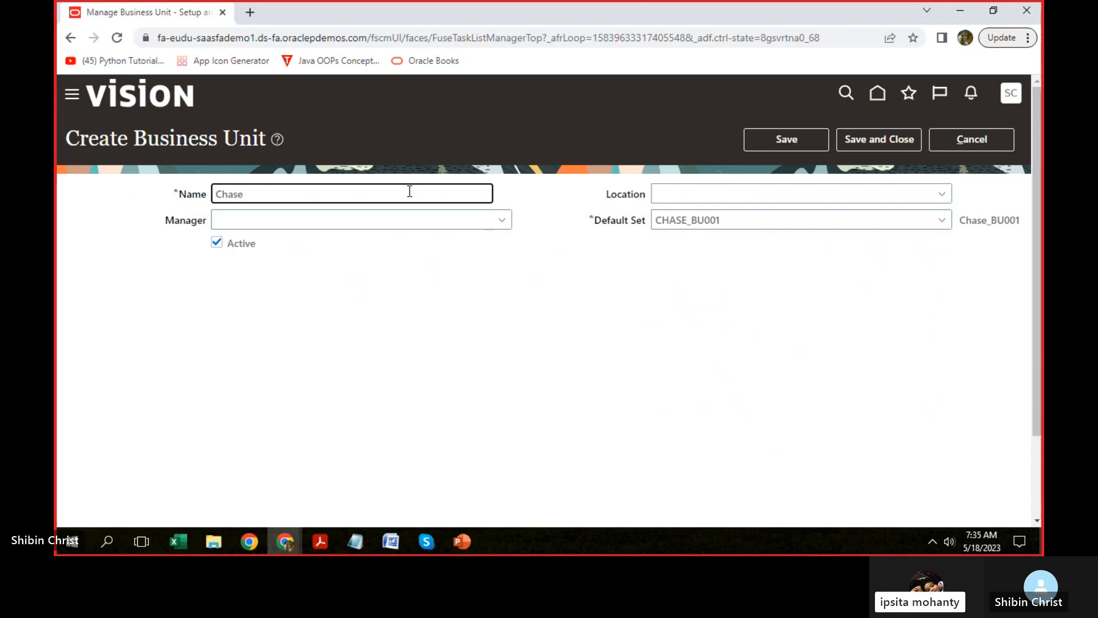
pyautogui.write(' New Y')
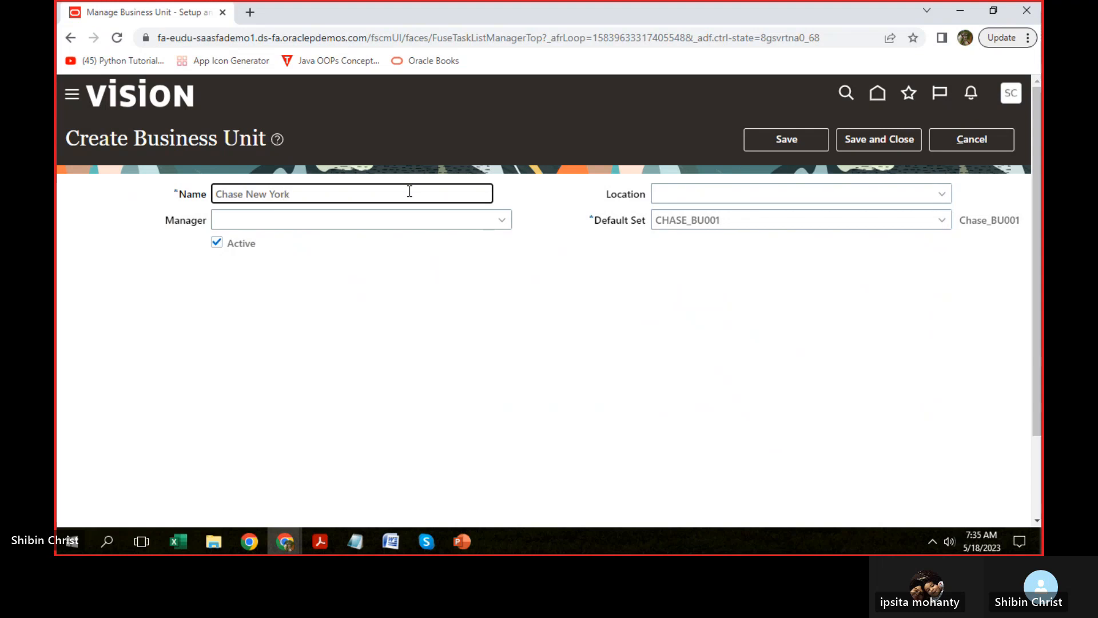
pyautogui.write('ork City')
pyautogui.click(793, 138)
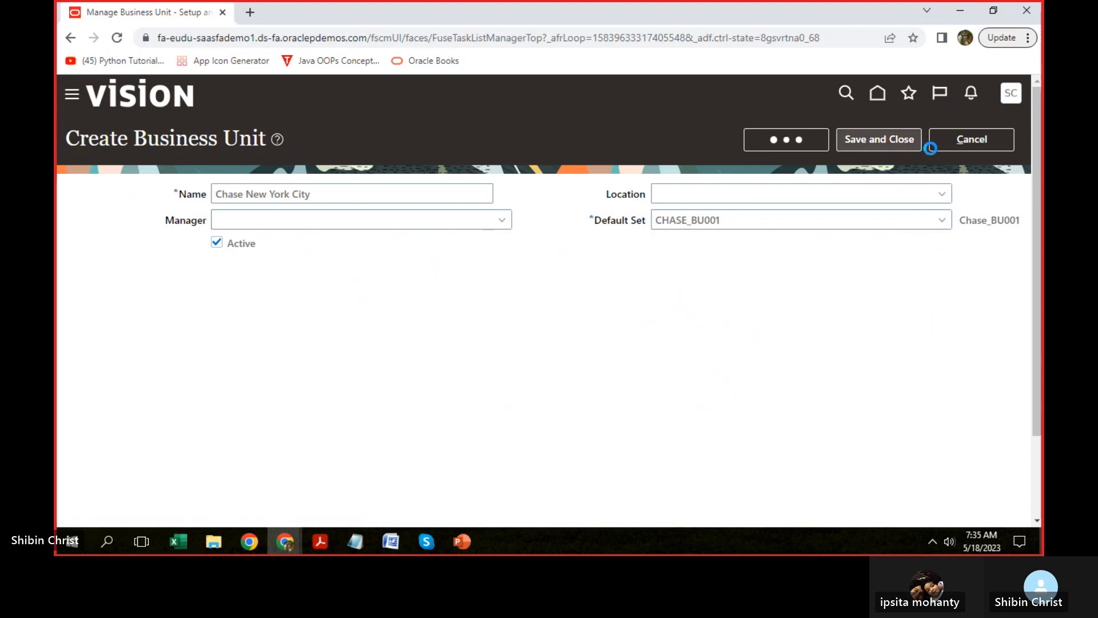
pyautogui.click(867, 140)
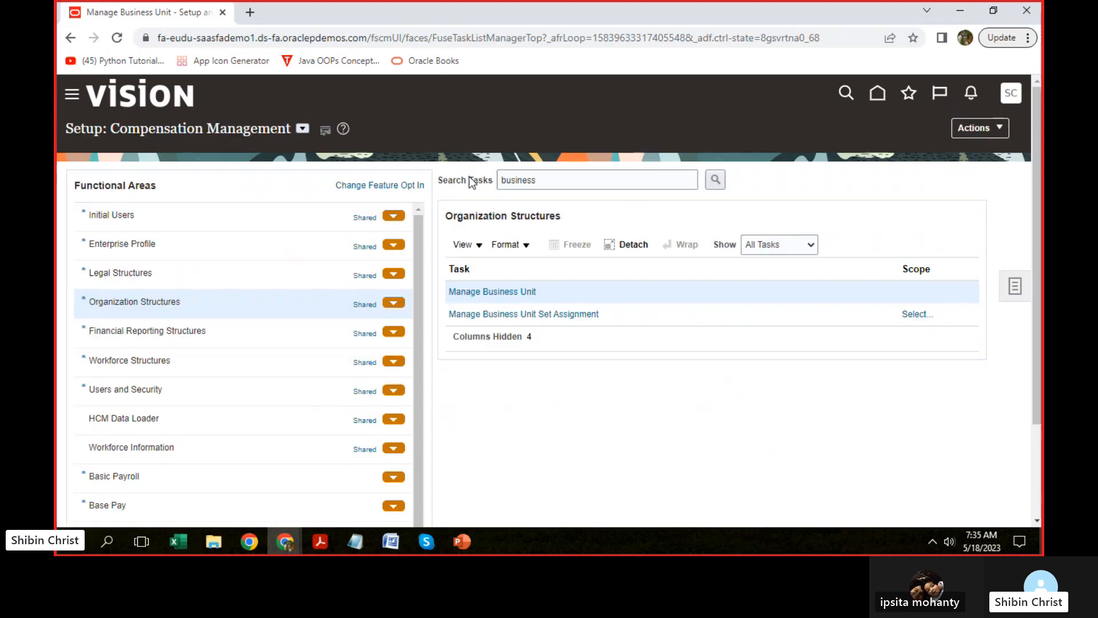
# Start creating another business unit from the Manage Business Unit task and name it Chase CA.
pyautogui.click(518, 292)
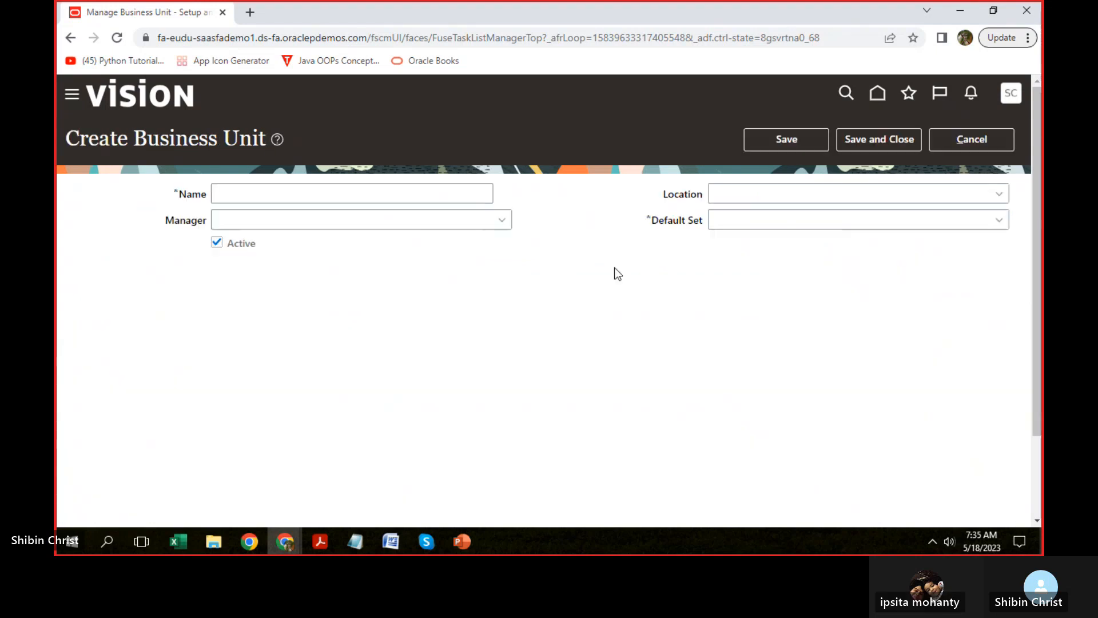
pyautogui.click(228, 196)
pyautogui.write('C')
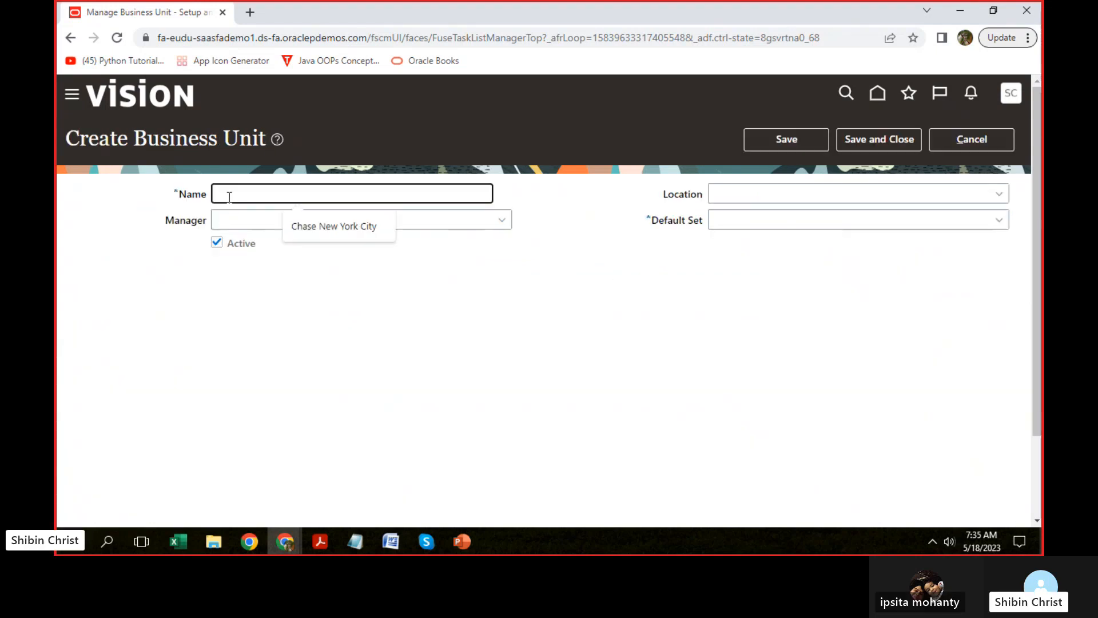
pyautogui.write('hase')
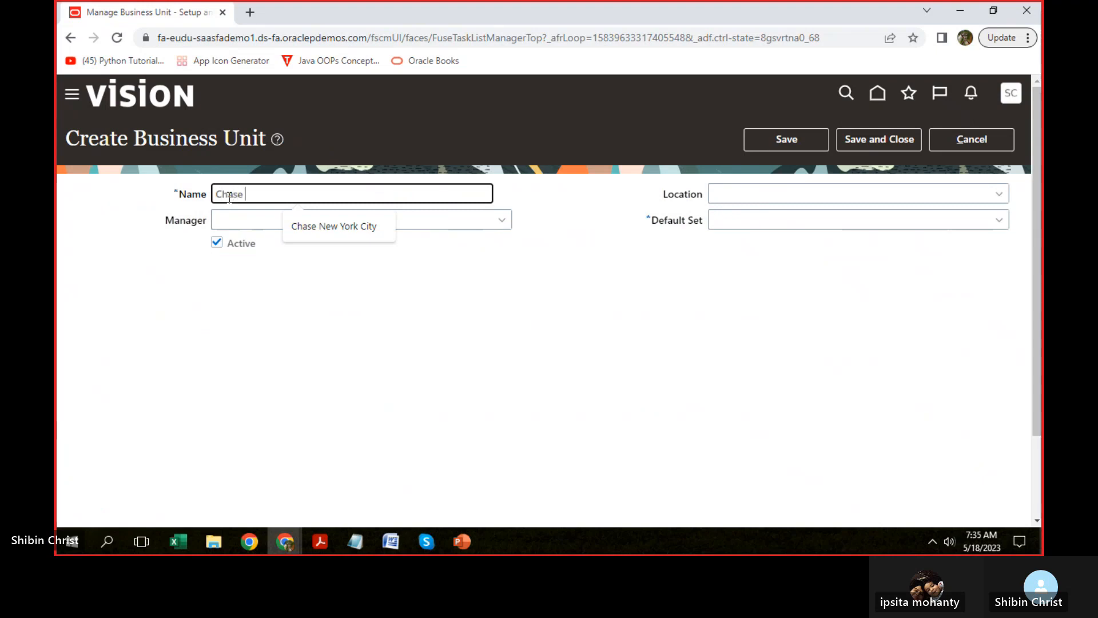
pyautogui.write(' CA')
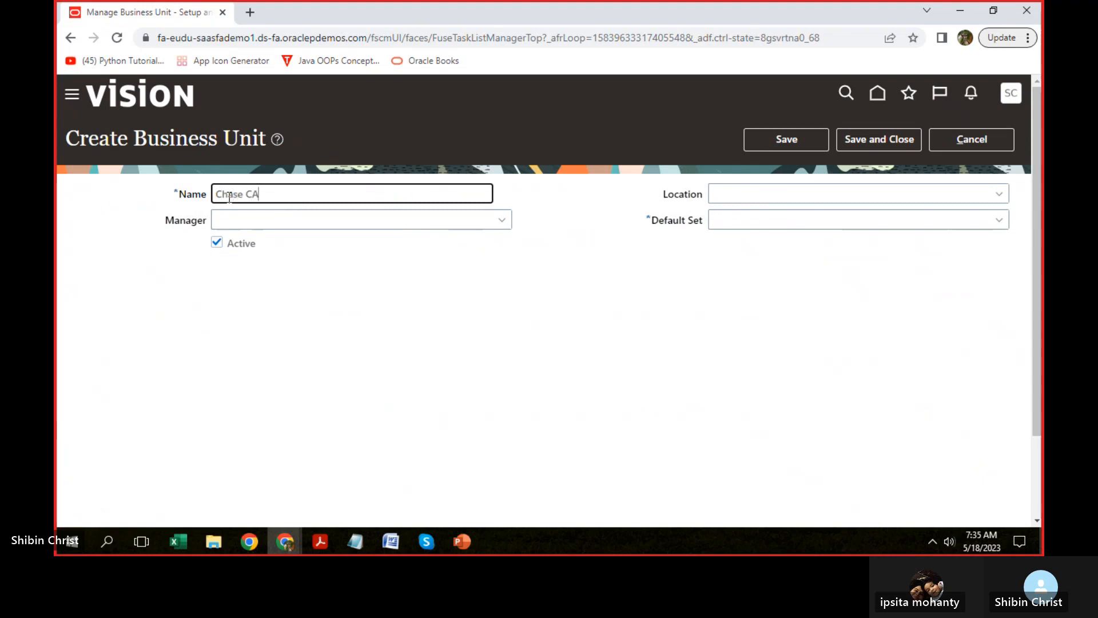
# Search the reference data sets for chase, assign CHASE_BU001 as the default set, and save and close the business unit.
pyautogui.click(817, 219)
pyautogui.write('c')
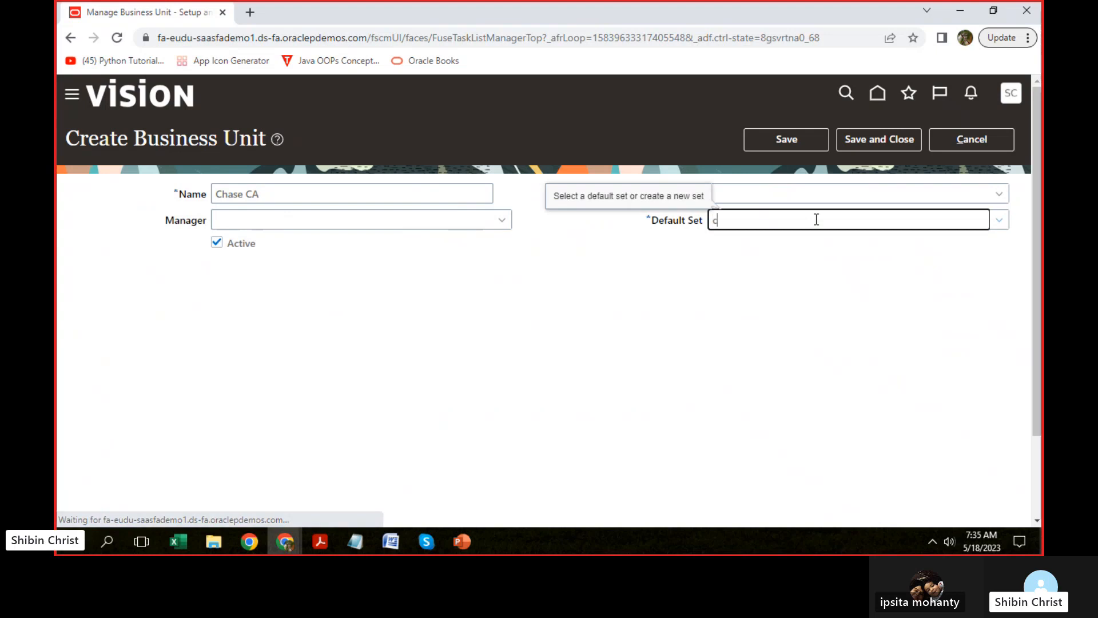
pyautogui.write('hase')
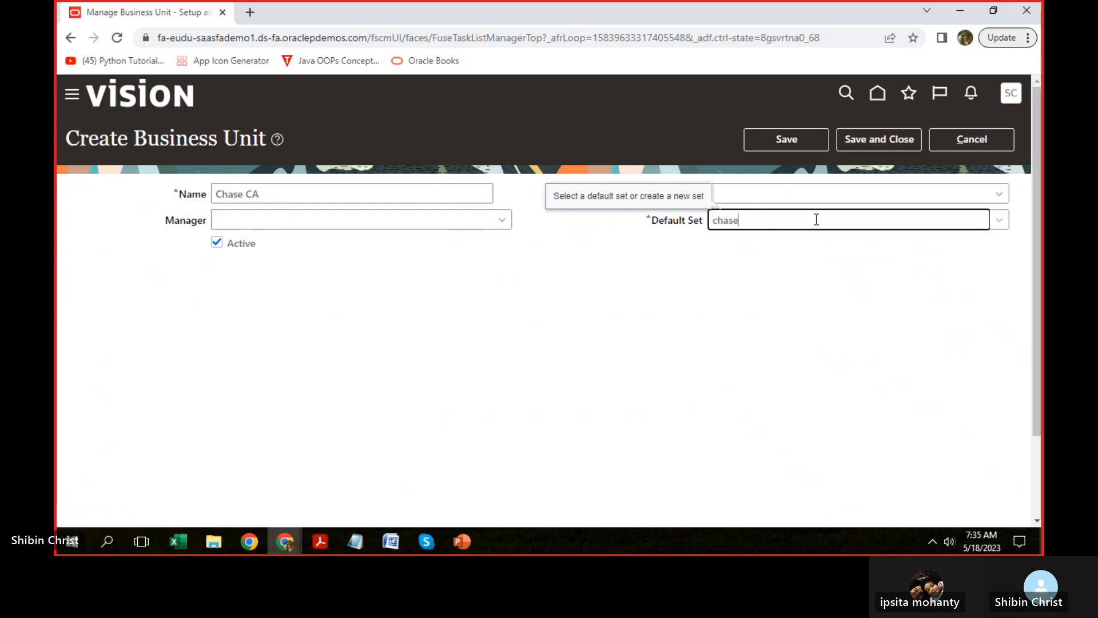
pyautogui.click(1000, 220)
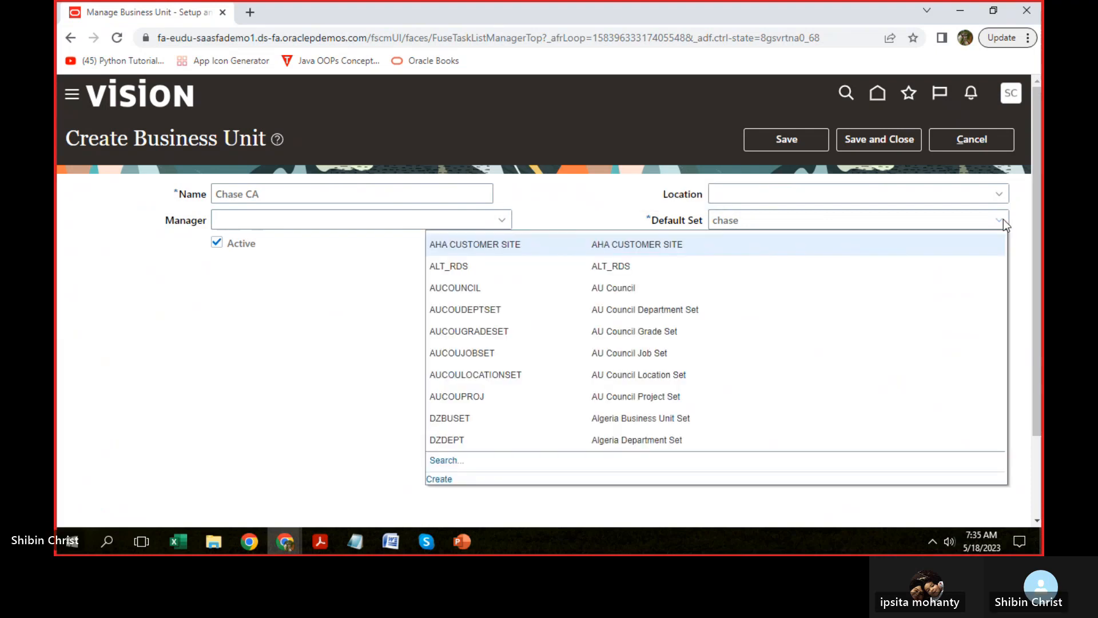
pyautogui.click(470, 461)
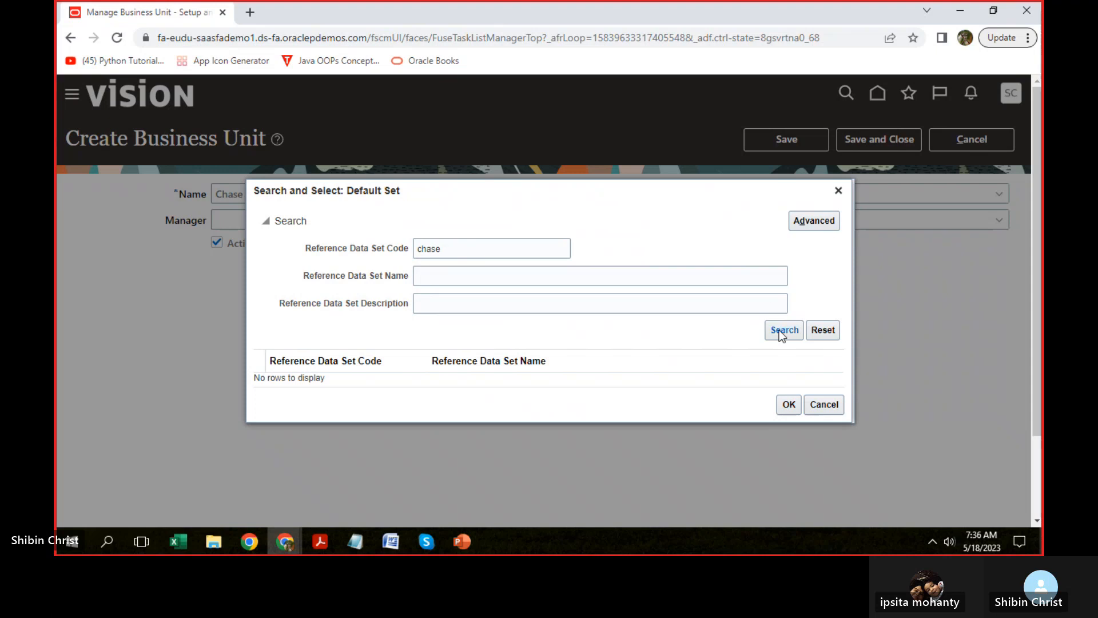
pyautogui.click(449, 247)
pyautogui.press('Return')
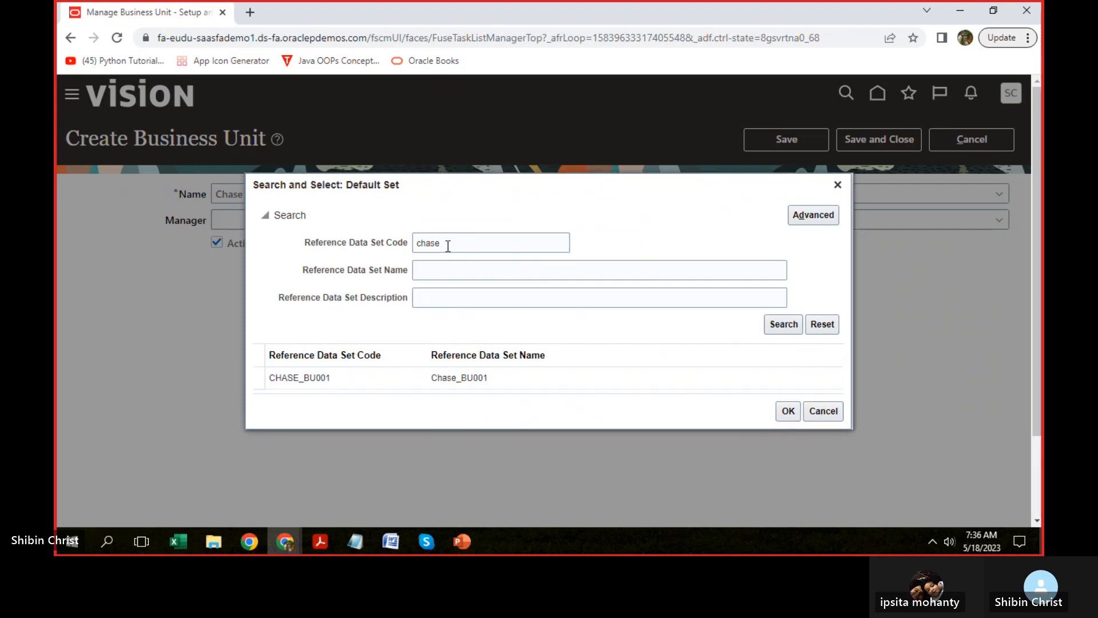
pyautogui.click(789, 411)
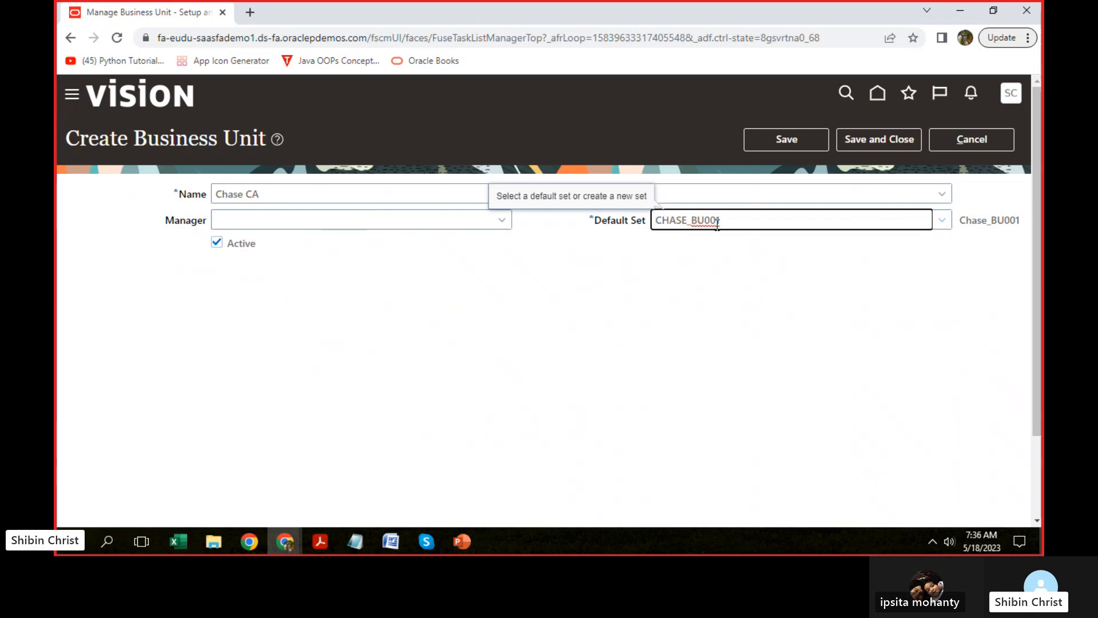
pyautogui.click(658, 325)
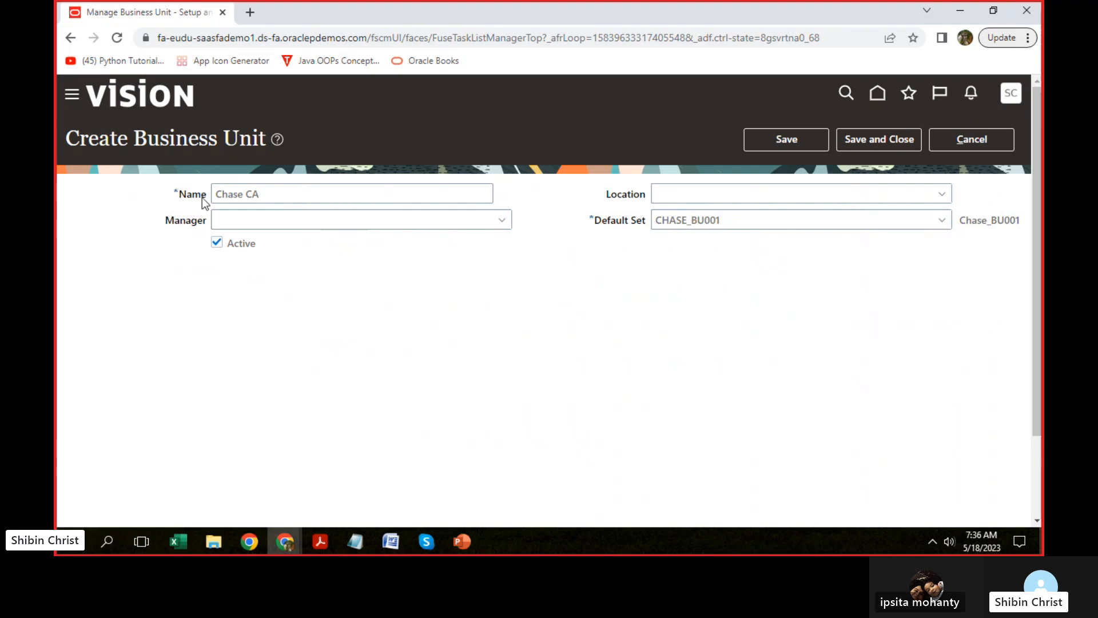
pyautogui.click(881, 137)
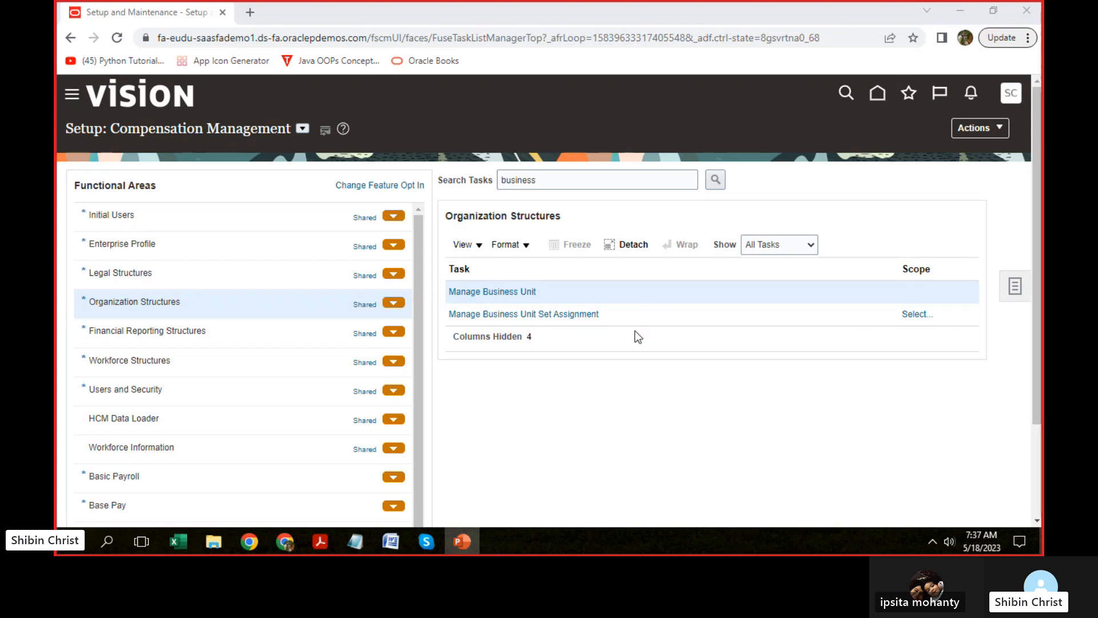
# Search the setup tasks for "assign business" and dismiss the search results.
pyautogui.doubleClick(575, 182)
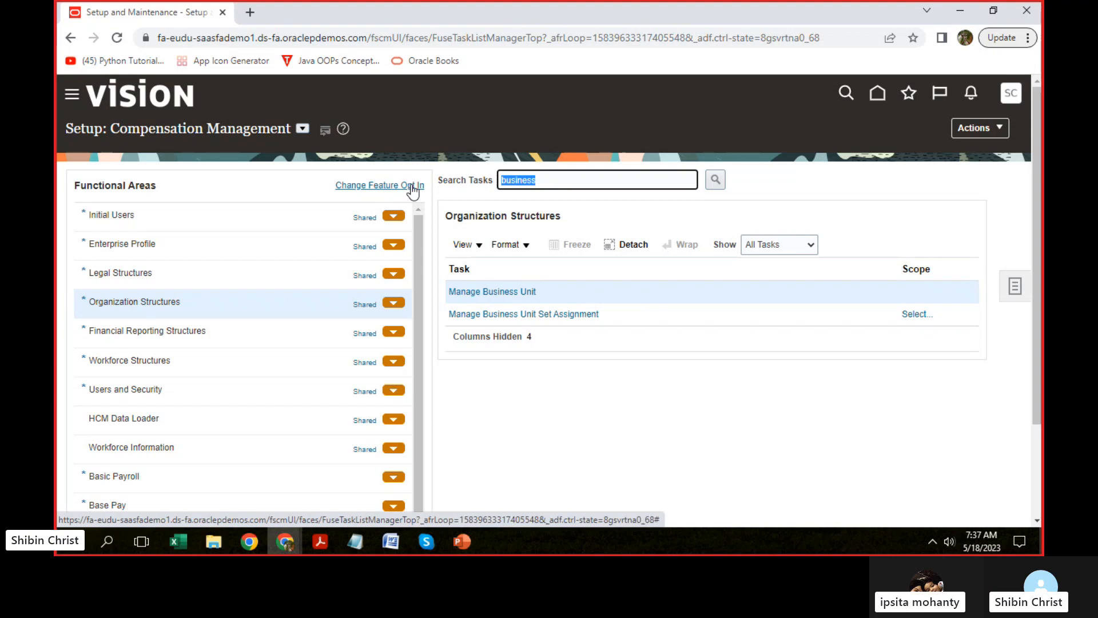
pyautogui.write('assign')
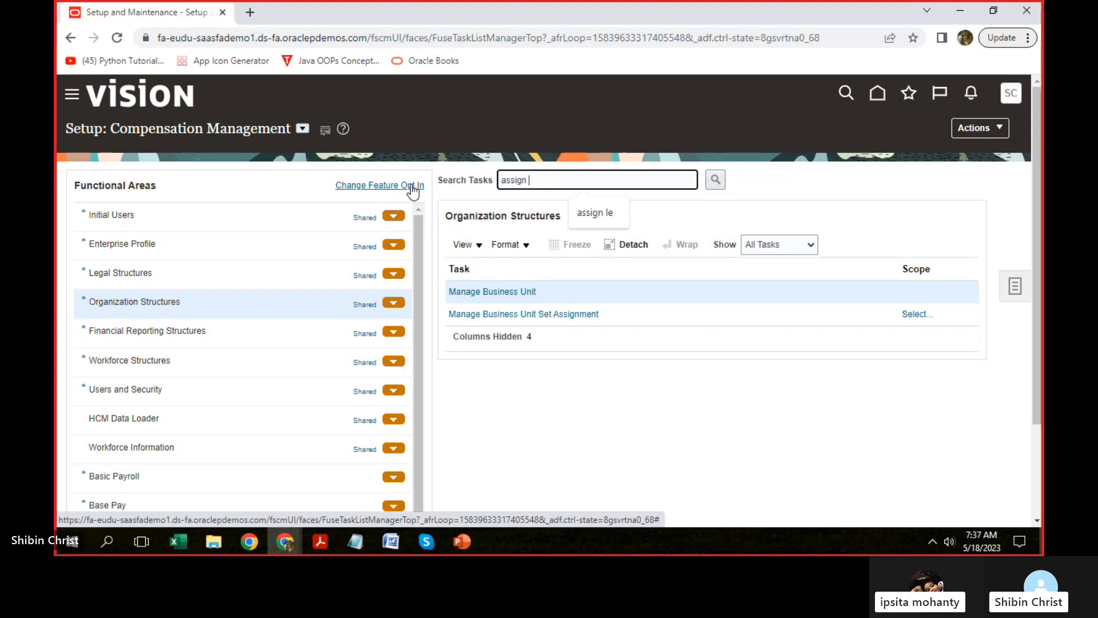
pyautogui.write(' business')
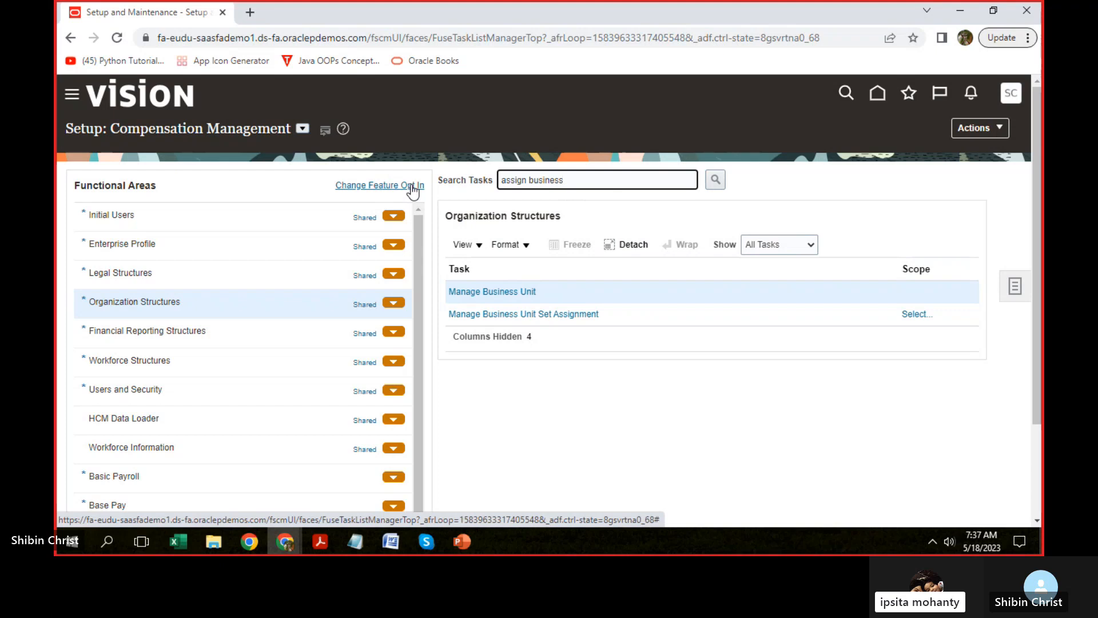
pyautogui.click(717, 181)
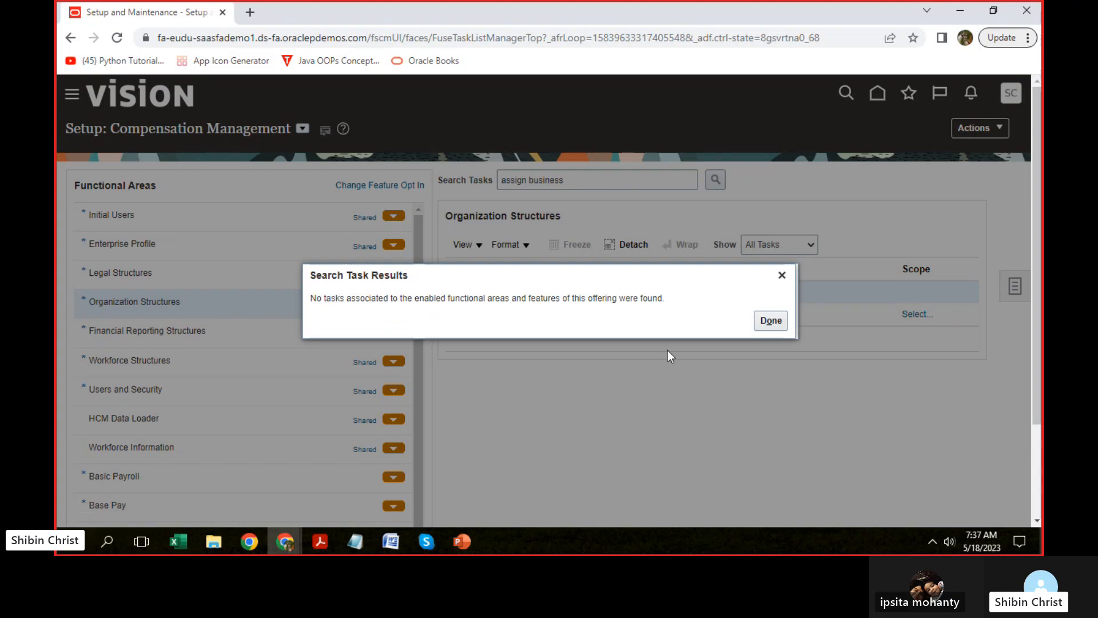
pyautogui.click(780, 324)
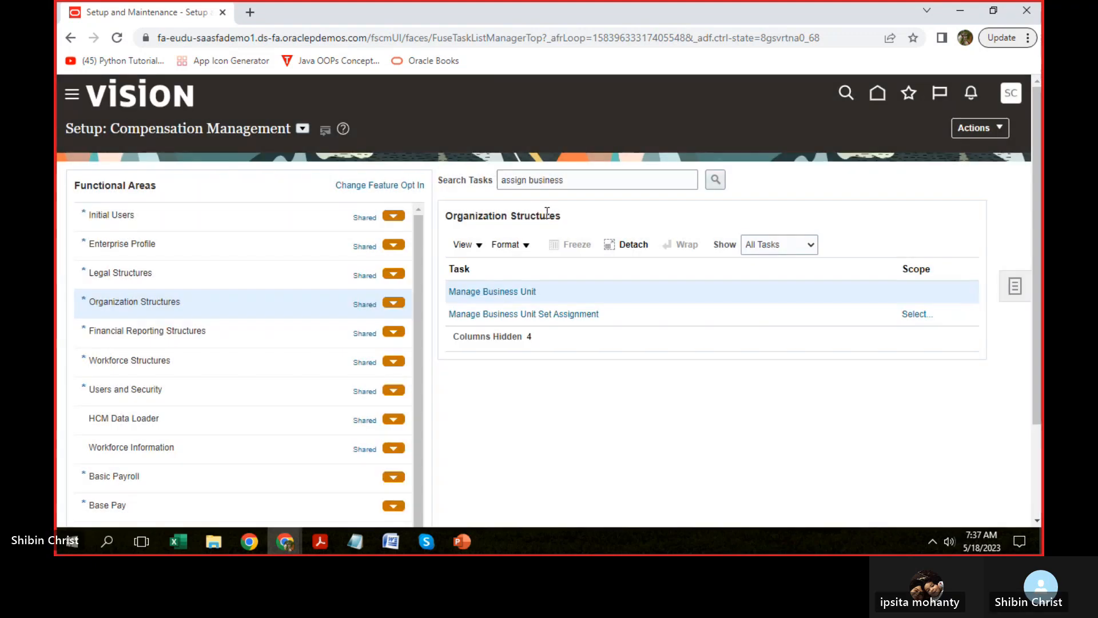
# Open the scope selection for Manage Business Unit Set Assignment and choose to select and add an existing business unit.
pyautogui.click(553, 314)
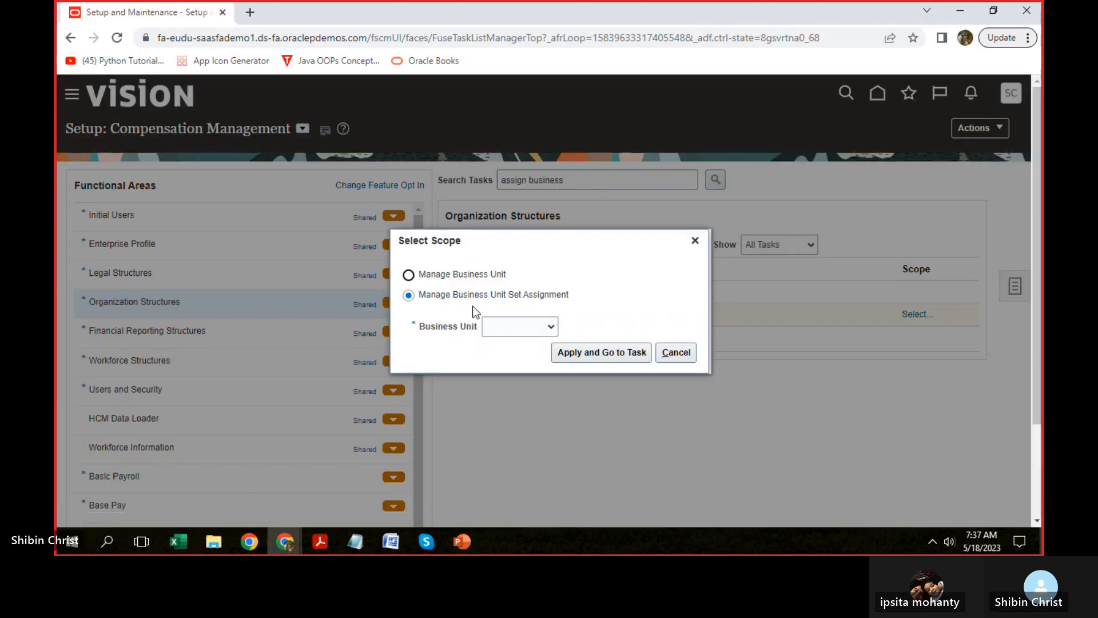
pyautogui.click(551, 328)
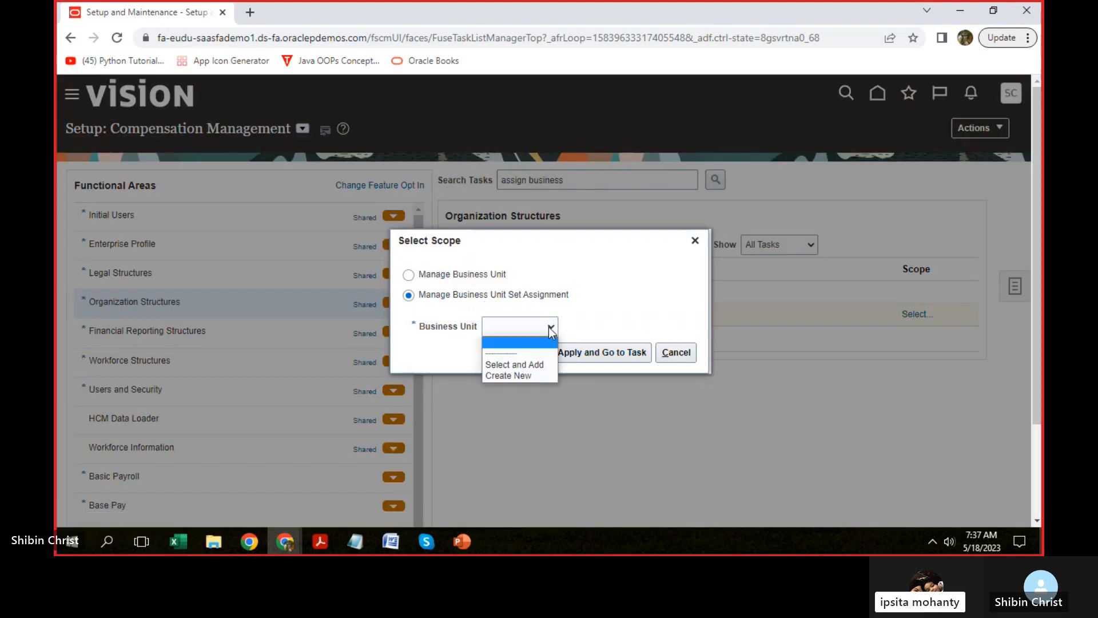
pyautogui.click(515, 365)
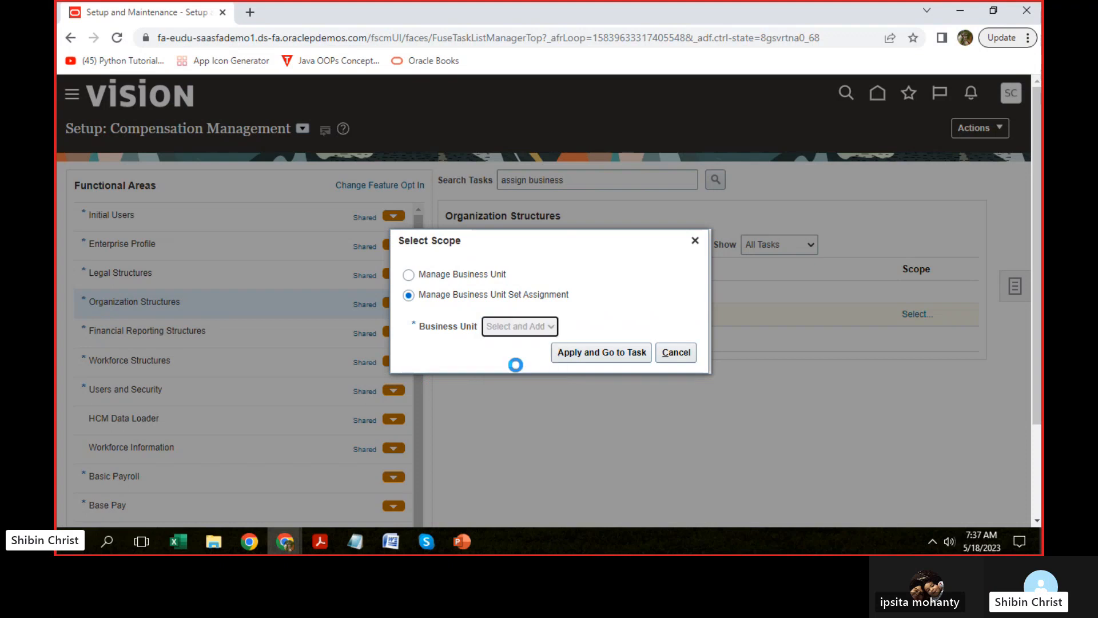
pyautogui.click(597, 353)
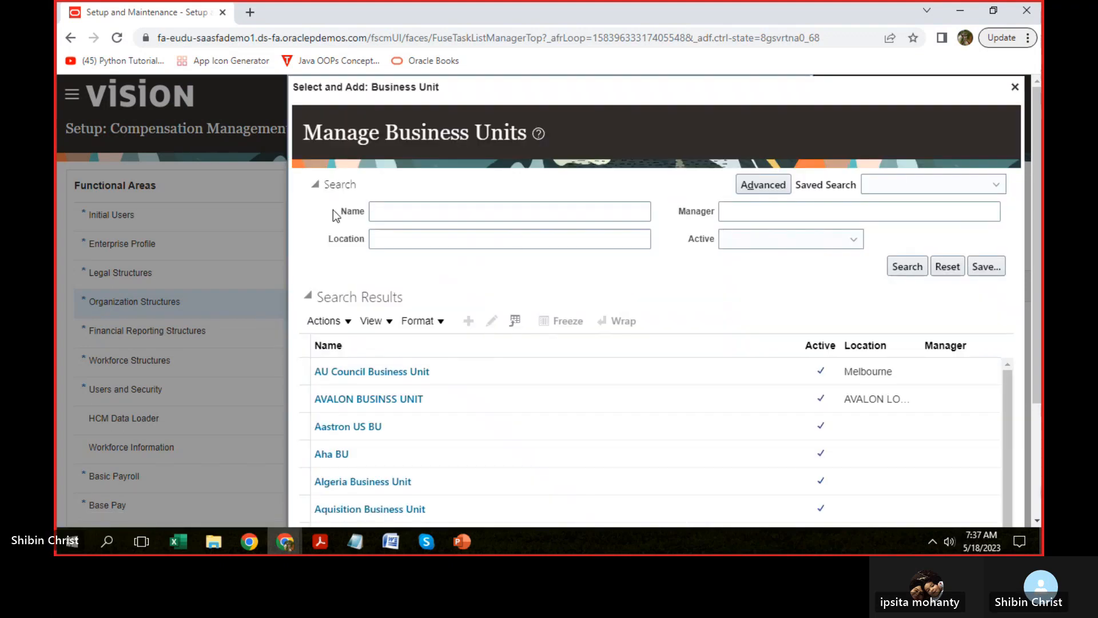
# Search the business units by the name Chase.
pyautogui.click(404, 210)
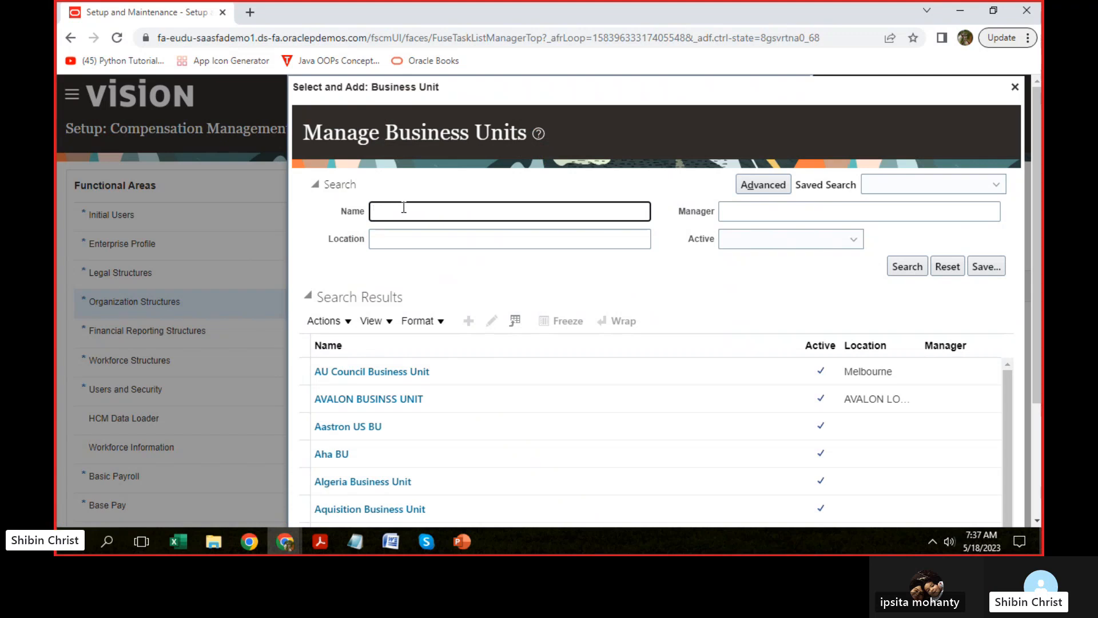
pyautogui.write('Chase')
pyautogui.click(903, 269)
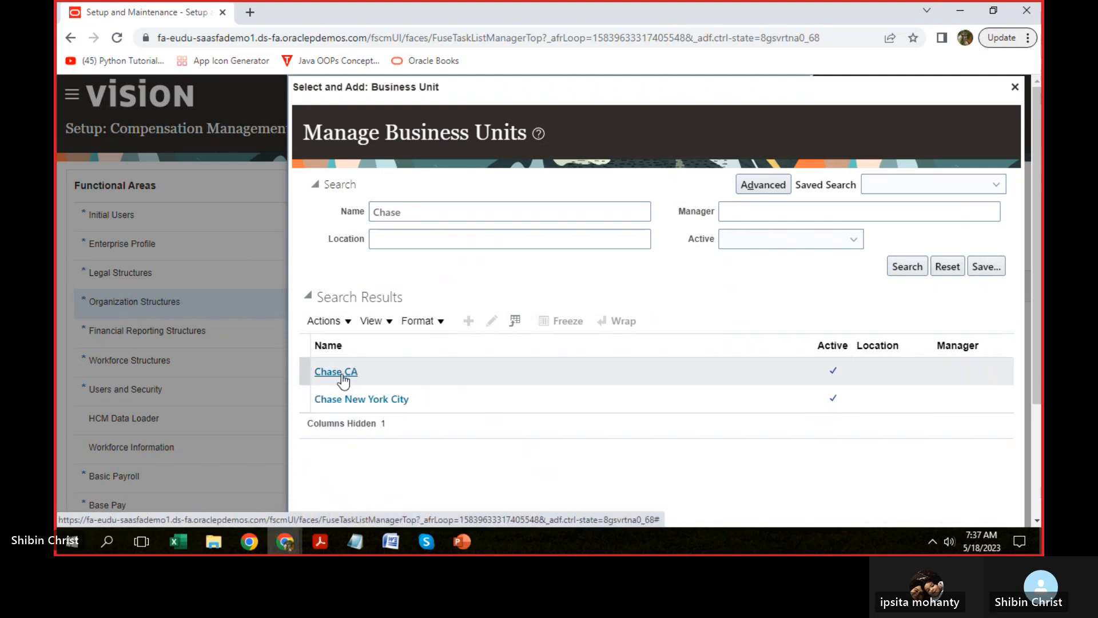
# Select the Chase CA business unit as the task scope, saving and closing the selection to open its set assignments.
pyautogui.click(342, 374)
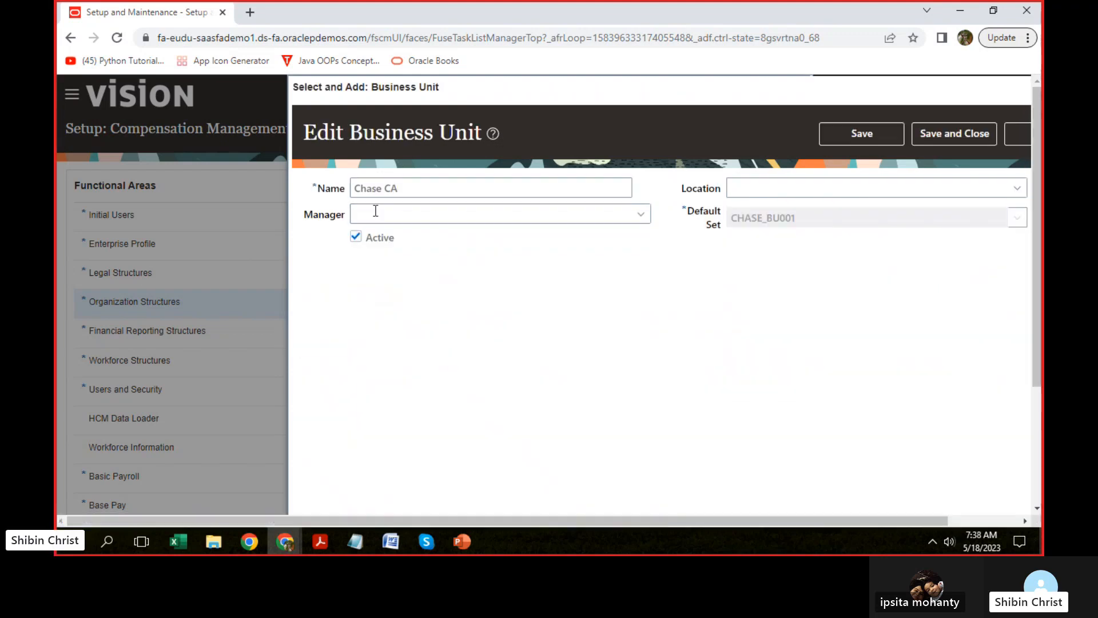
pyautogui.click(973, 134)
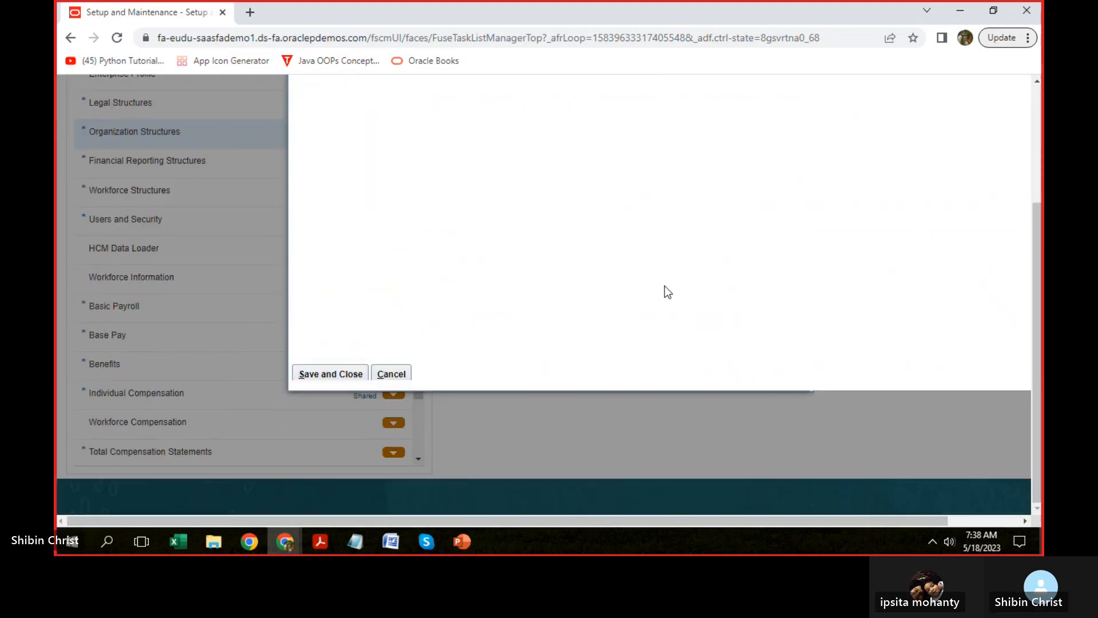
pyautogui.click(336, 376)
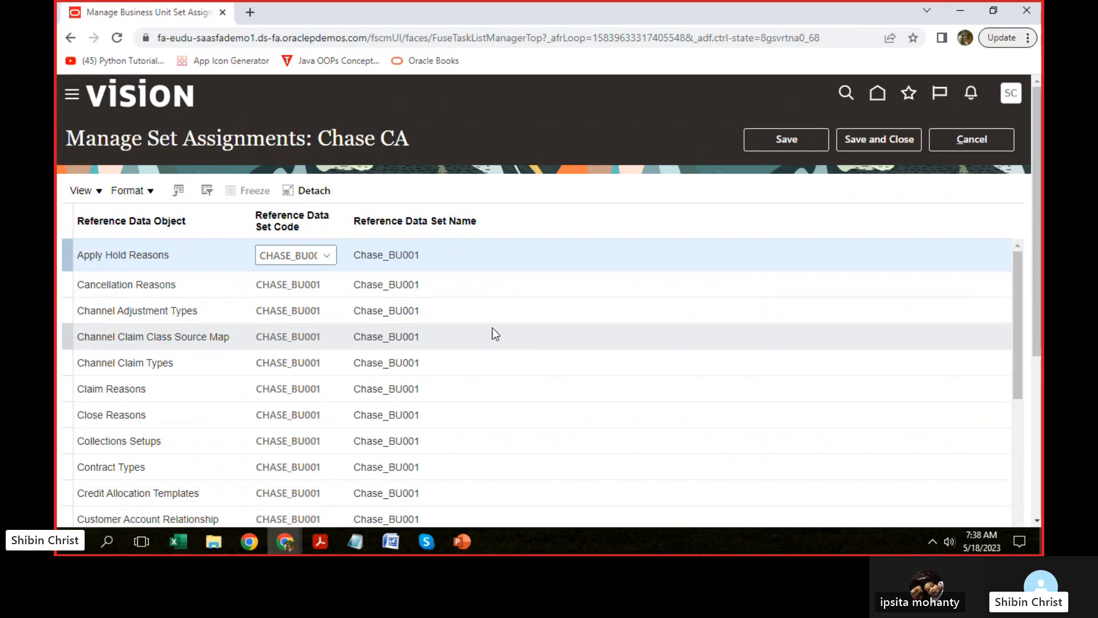
# Review the reference data set code assigned to each reference data object for Chase CA, and leave without saving.
pyautogui.scroll(-5, 202, 358)
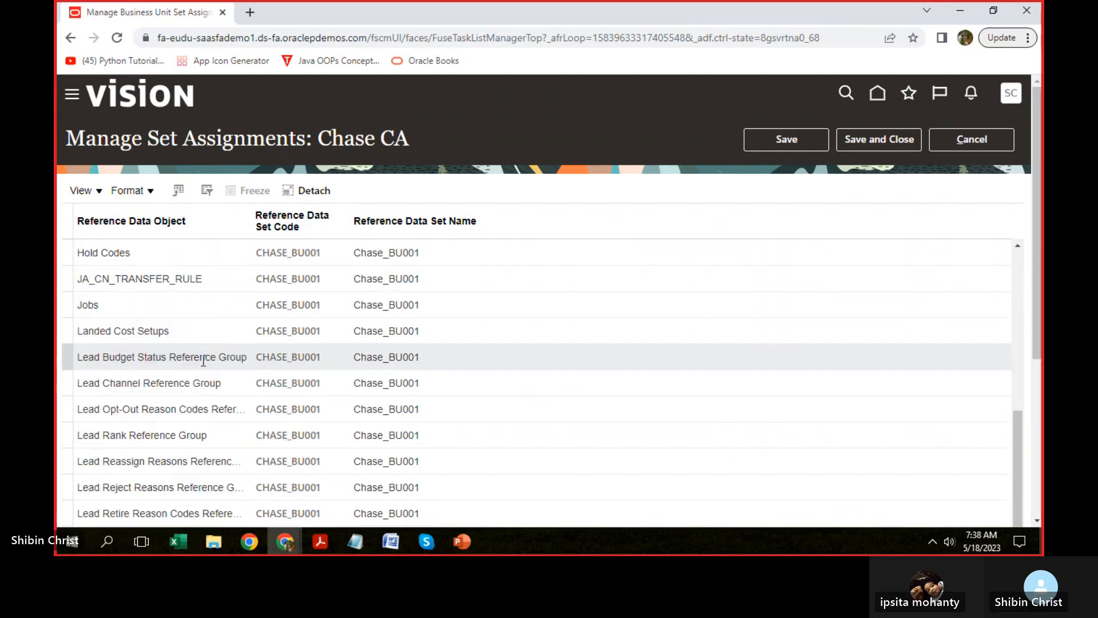
pyautogui.scroll(5, 203, 361)
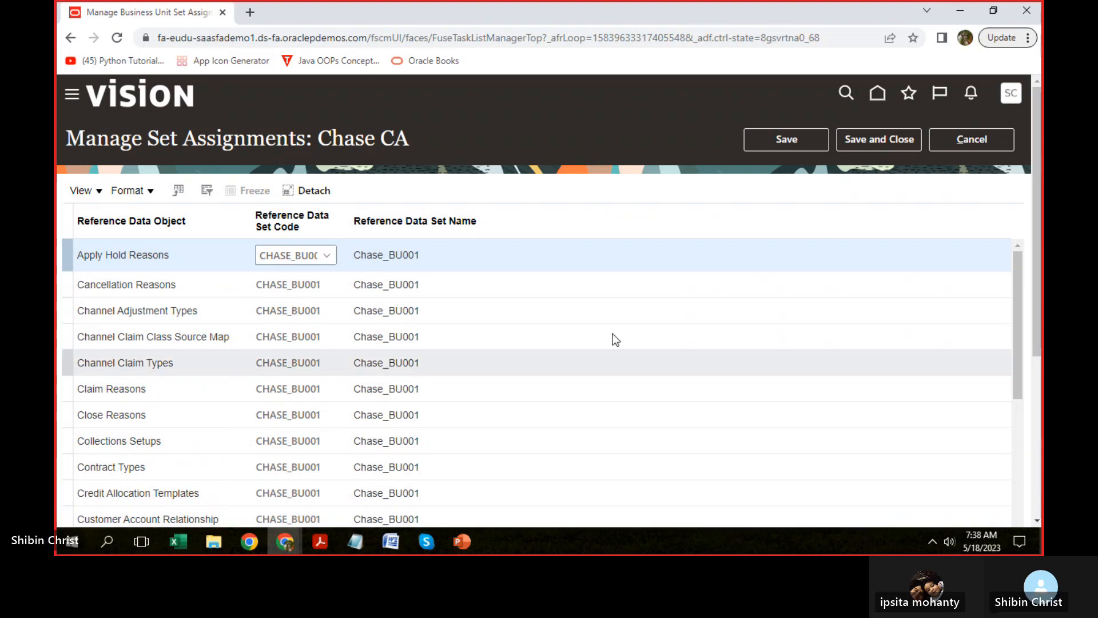
pyautogui.scroll(-12, 560, 341)
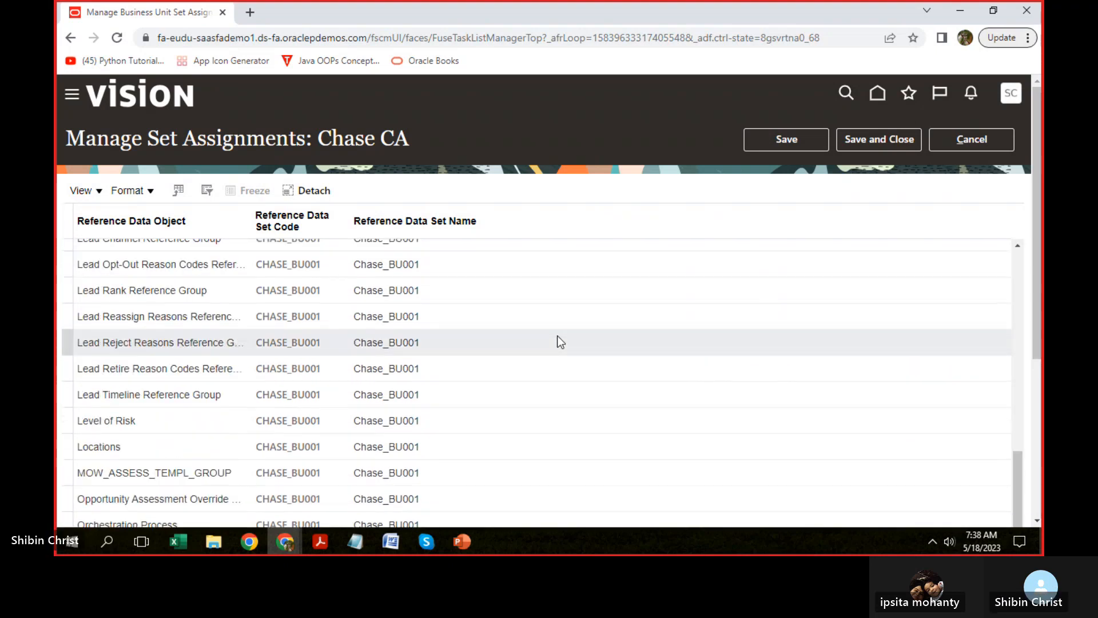
pyautogui.scroll(15, 560, 342)
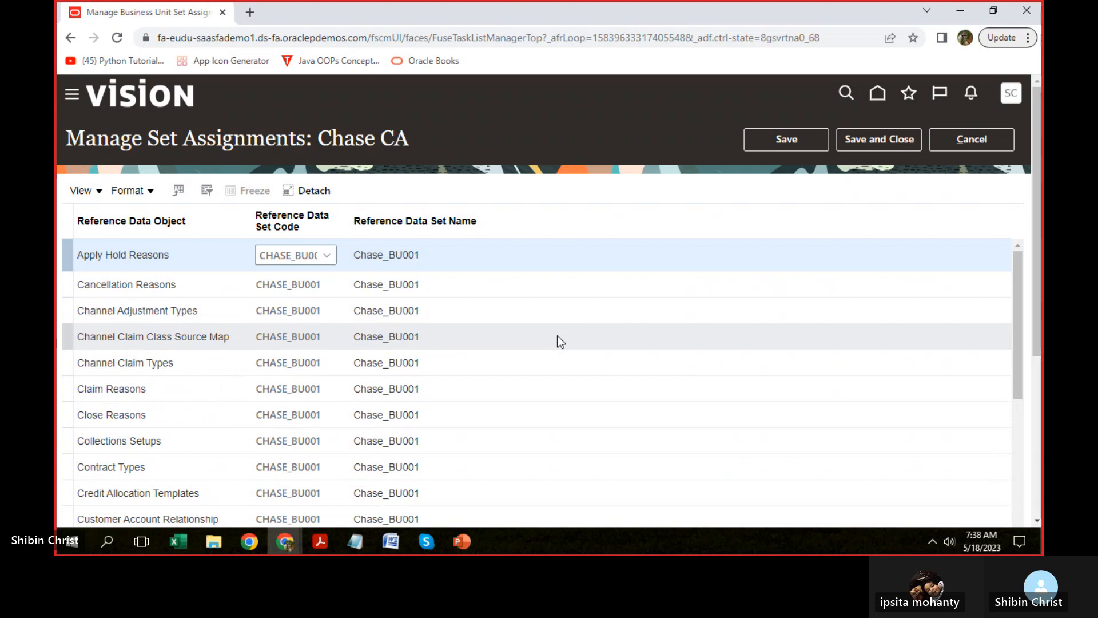
pyautogui.click(983, 141)
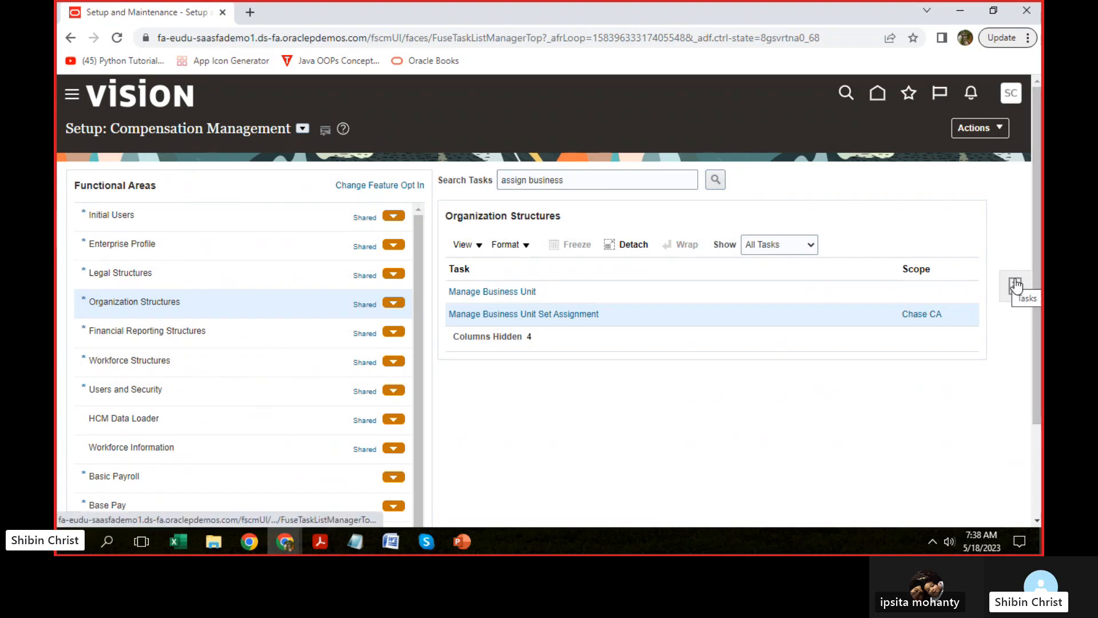
# Search the setup tasks for "assign", look through the matching tasks, and close the search results.
pyautogui.click(593, 180)
pyautogui.hotkey('ctrl', 'a')
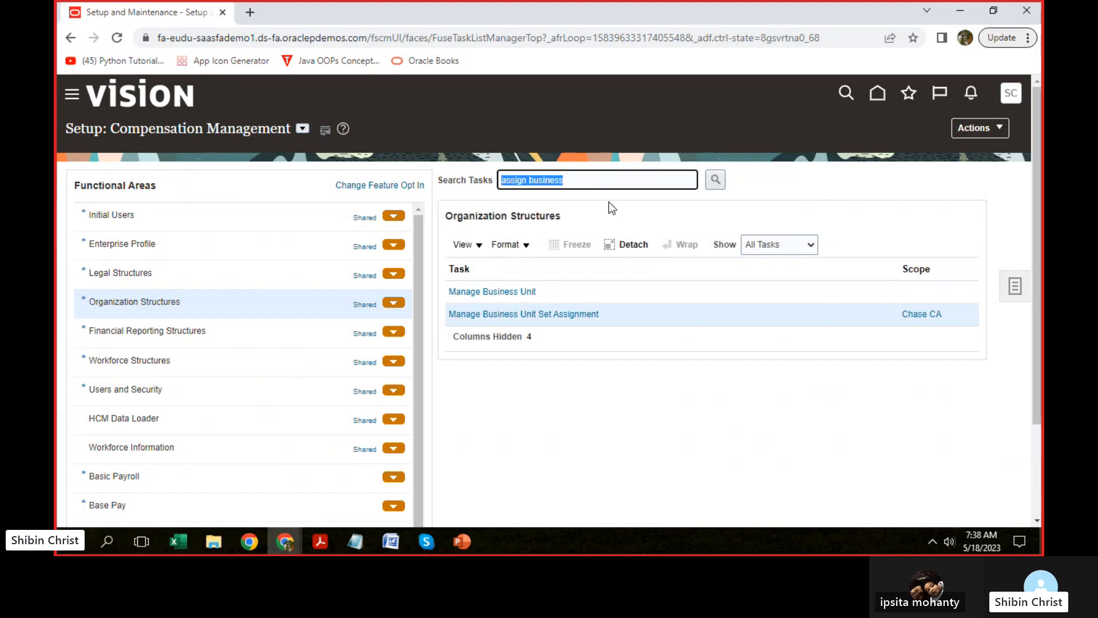
pyautogui.press('BackSpace')
pyautogui.write('assign')
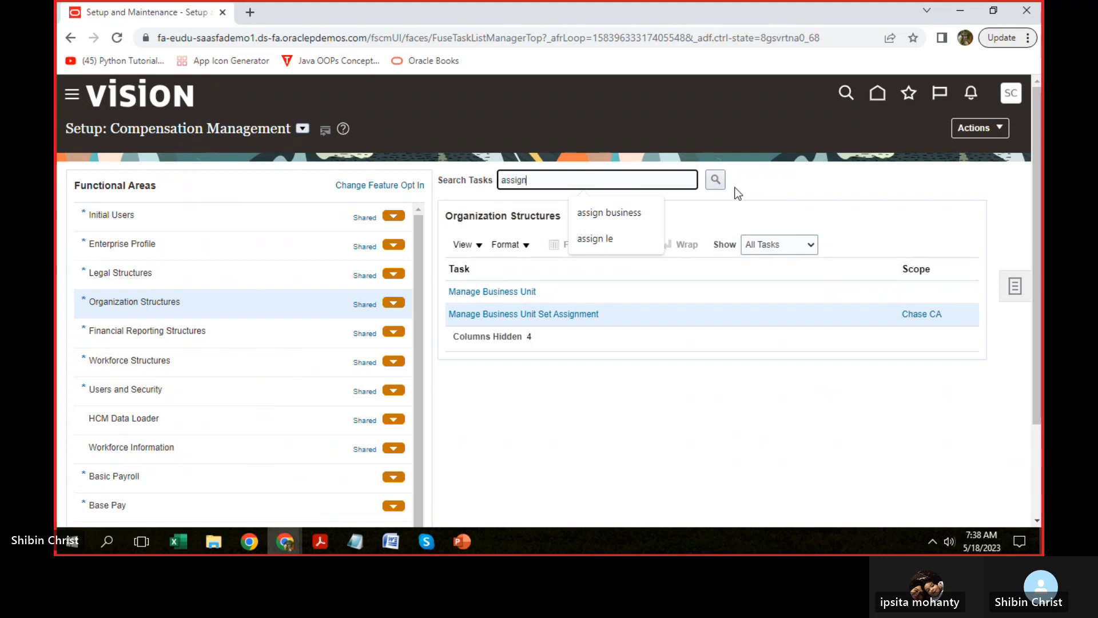
pyautogui.click(714, 180)
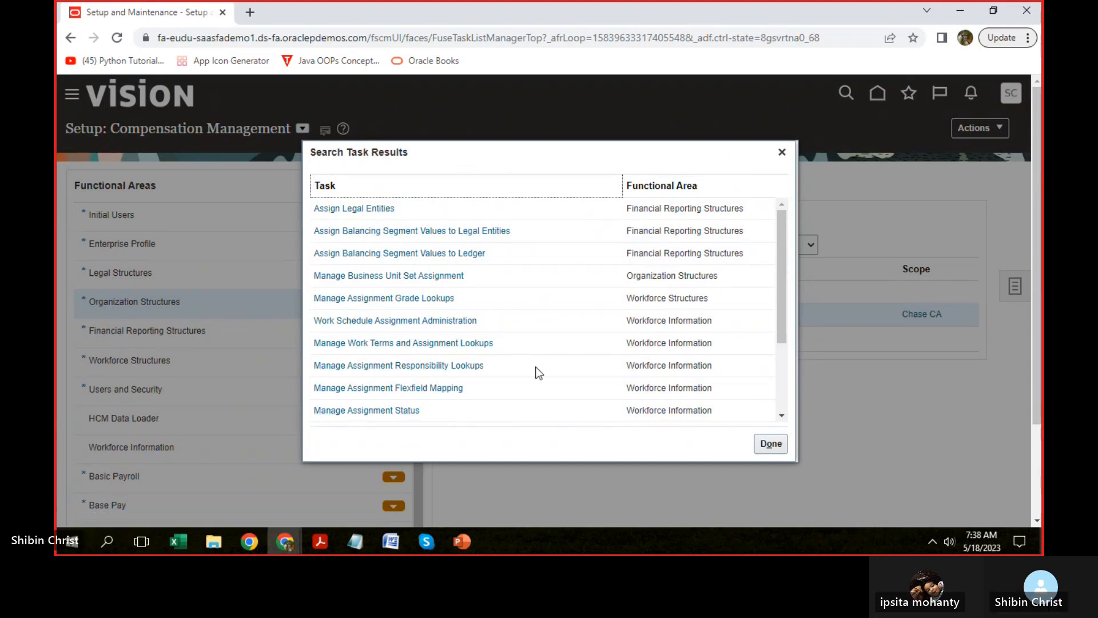
pyautogui.scroll(-3, 538, 367)
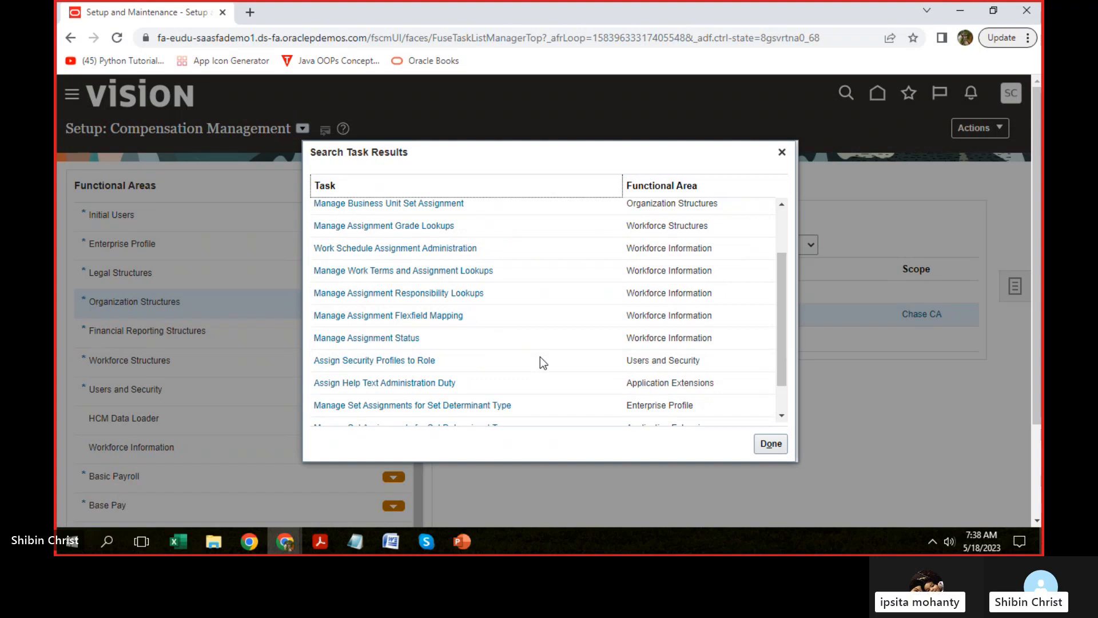
pyautogui.scroll(-5, 543, 361)
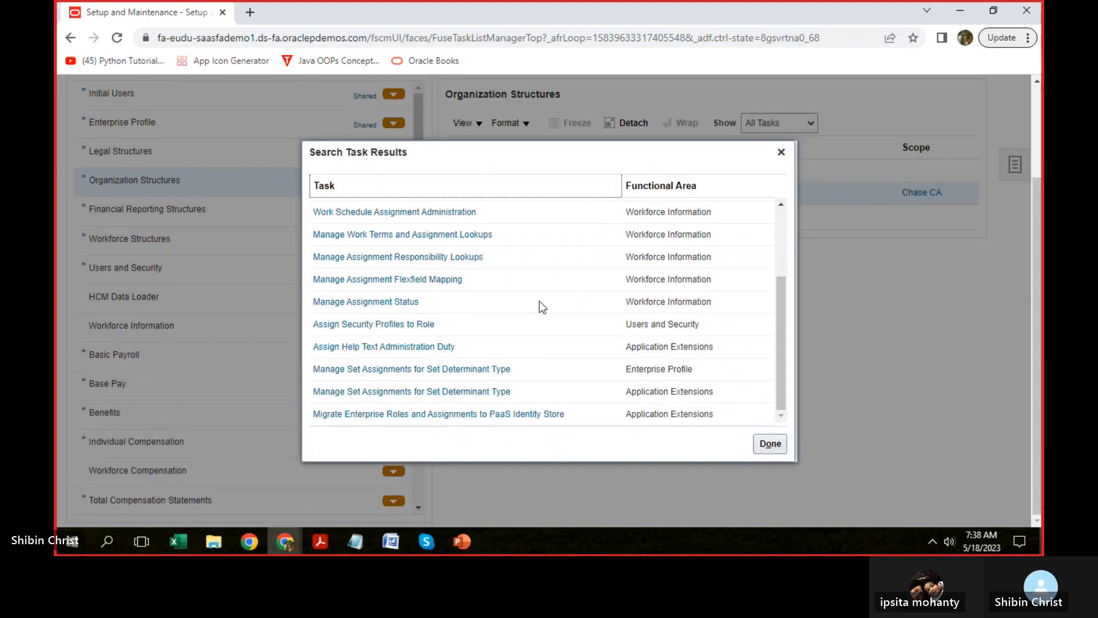
pyautogui.scroll(5, 540, 302)
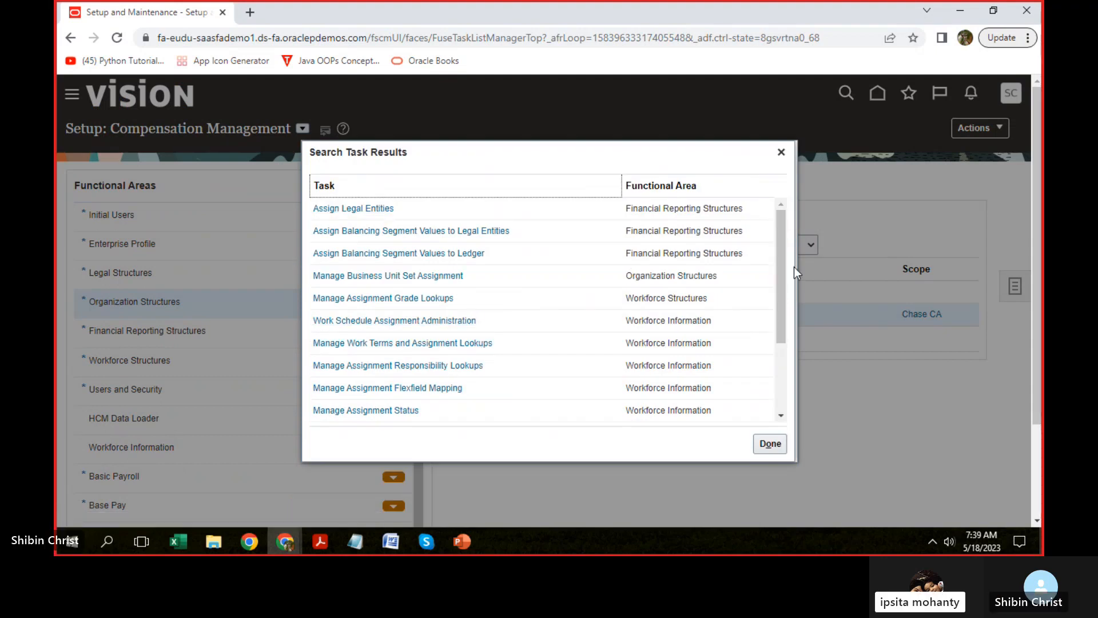
pyautogui.moveTo(783, 269); pyautogui.dragTo(782, 246)
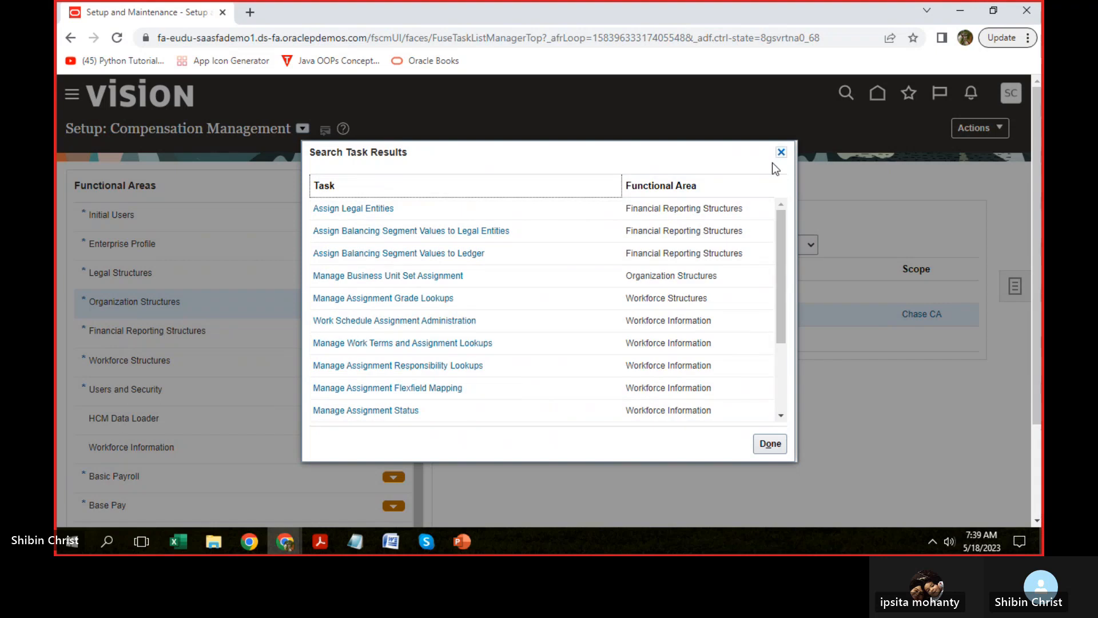
pyautogui.click(782, 152)
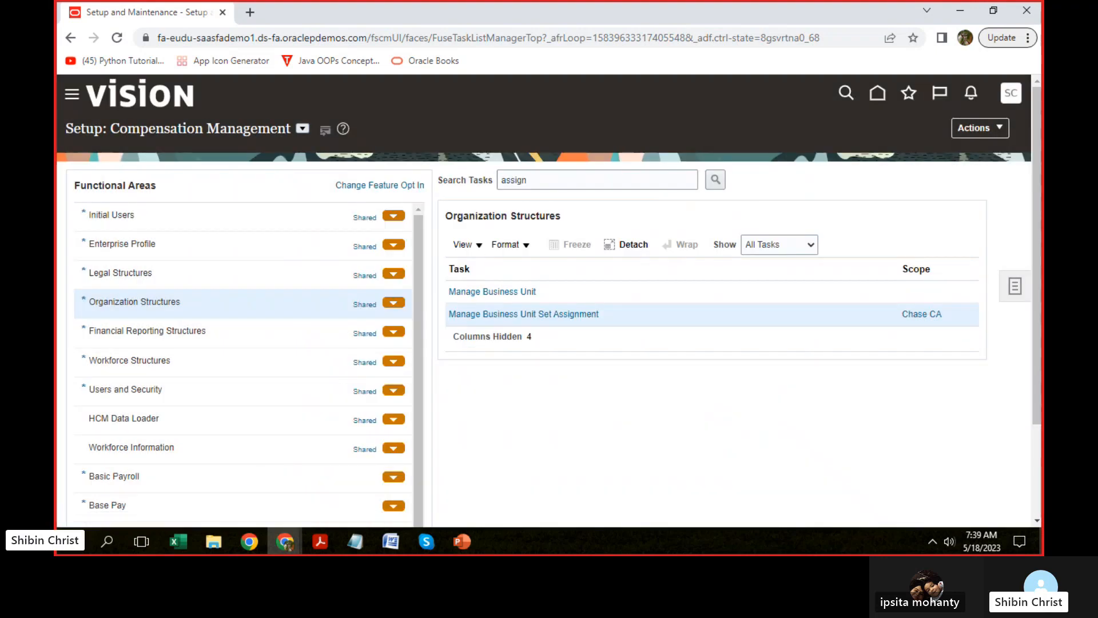